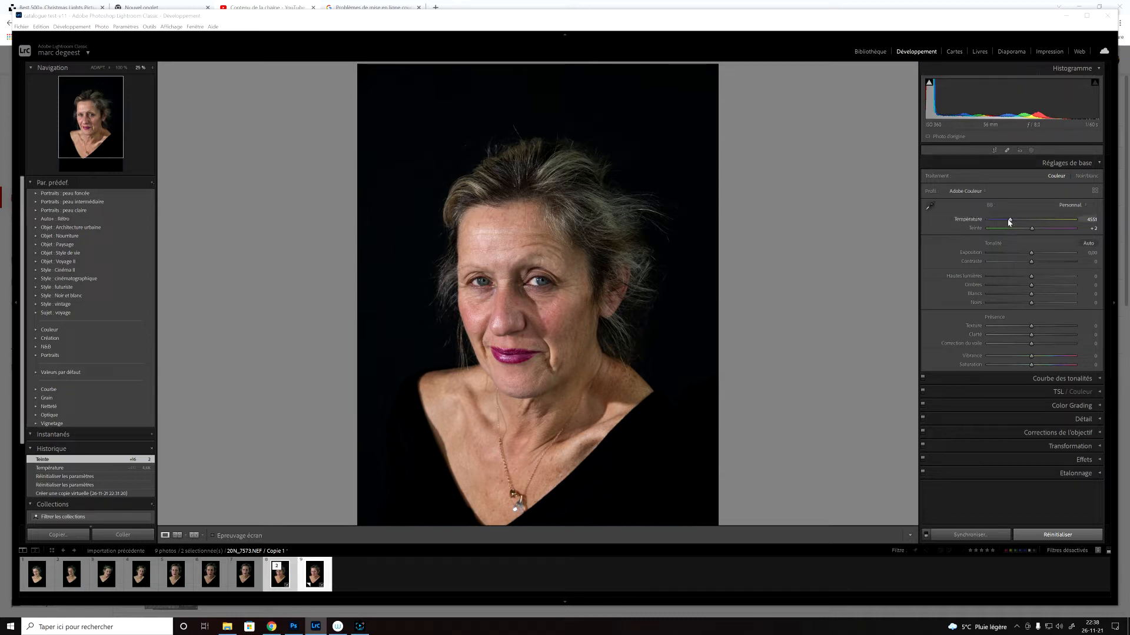
Step: Set the portrait's white balance to temperature 4857 and tint +12, and lower the exposure to -0.75
left_click_drag(1012, 222, 1015, 222)
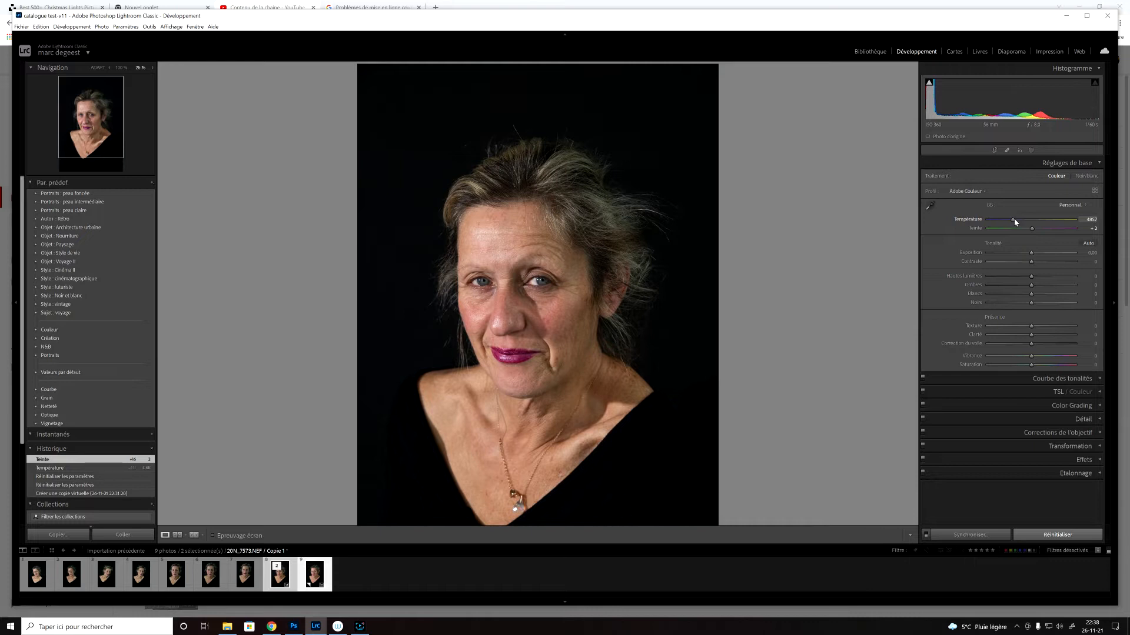
left_click_drag(1031, 229, 1036, 231)
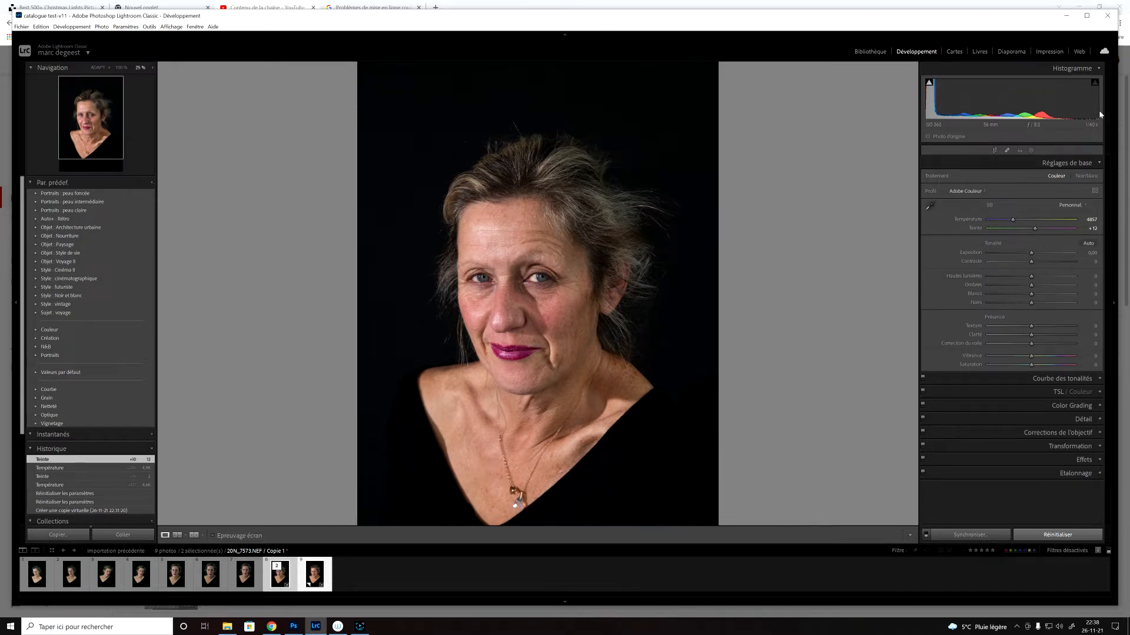
left_click(1087, 15)
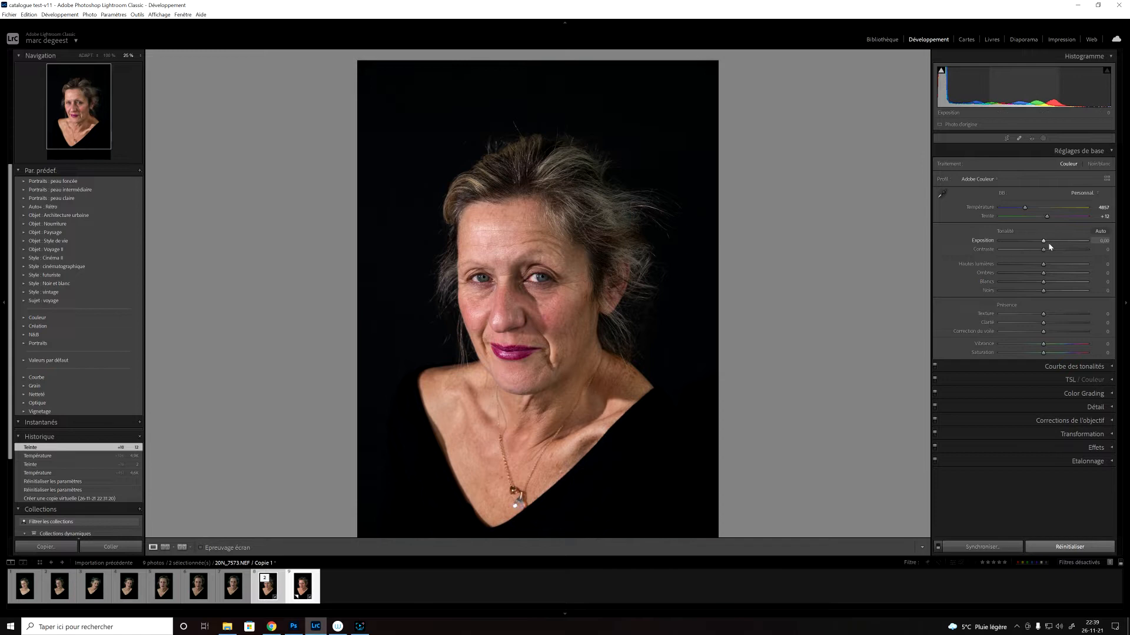
left_click_drag(1042, 242, 1040, 242)
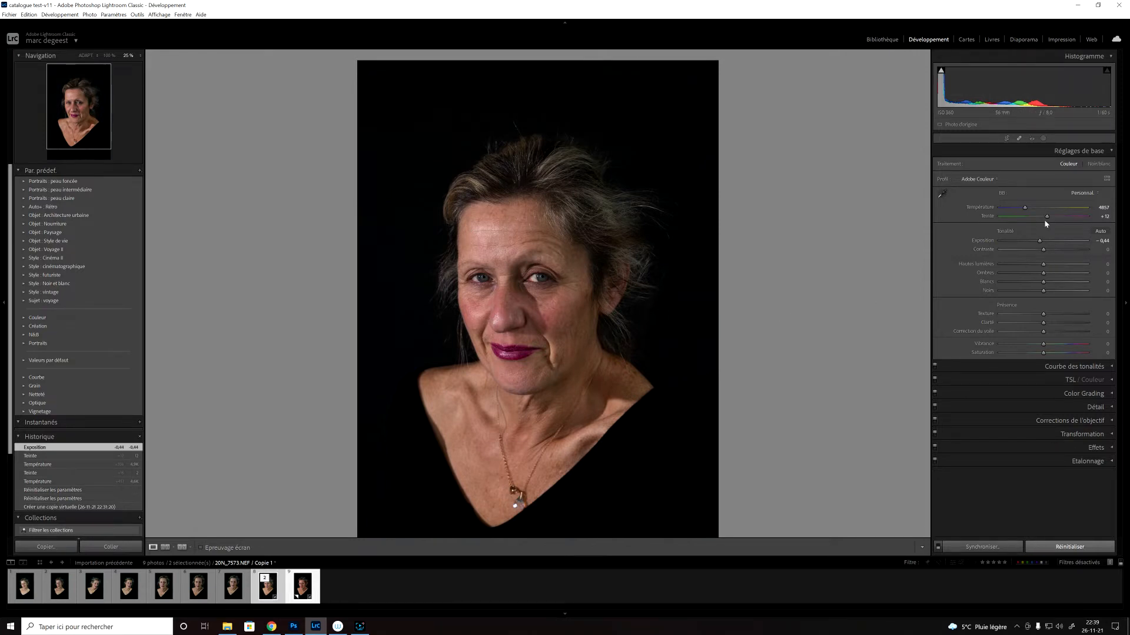
left_click_drag(1041, 239, 1036, 242)
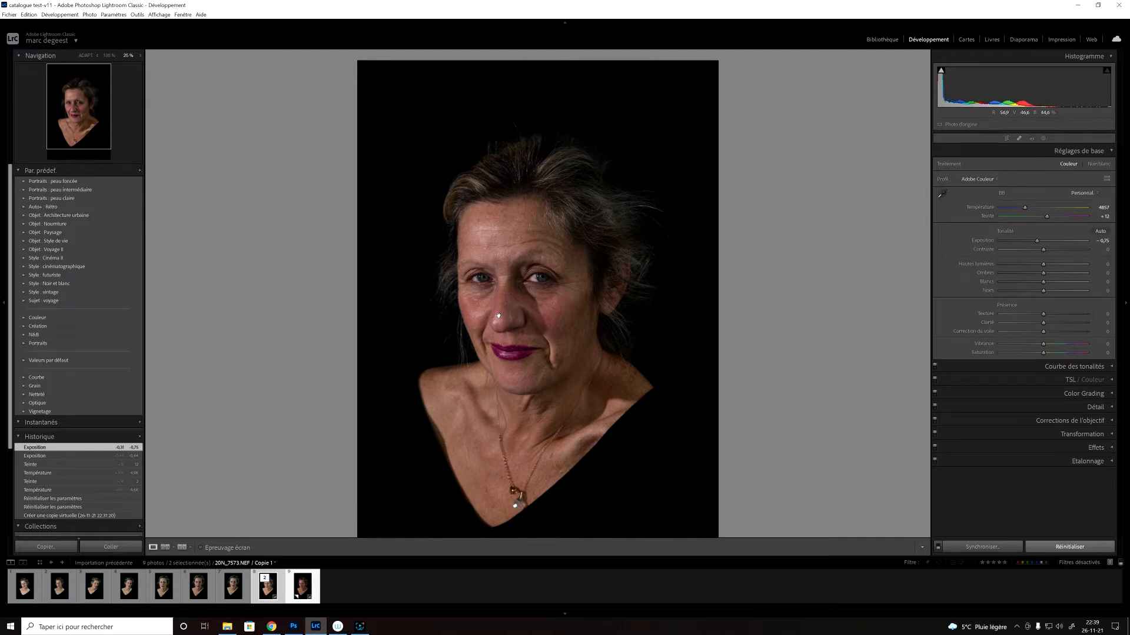
Step: Open the developed portrait as a smart object in Photoshop
right_click(498, 316)
mouse_move(566, 385)
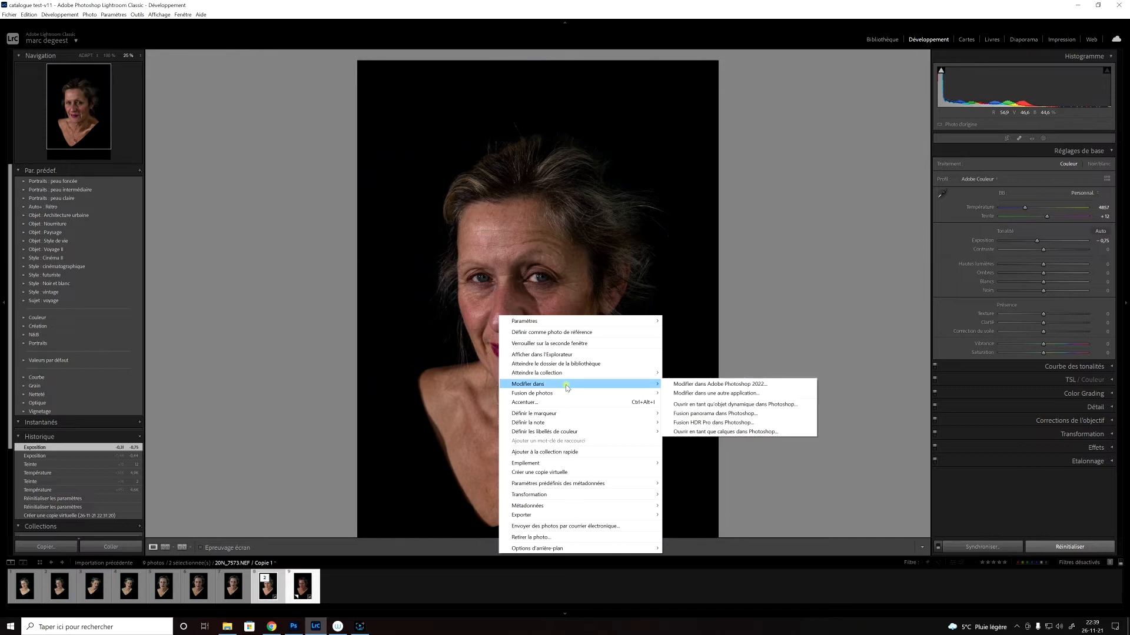
left_click(755, 406)
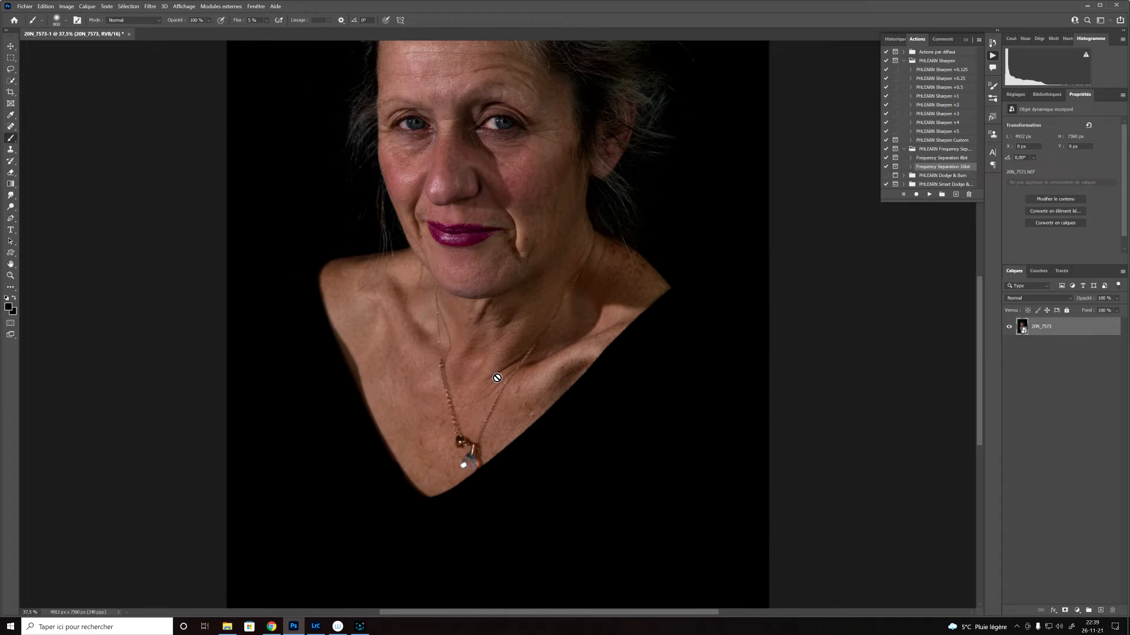
key("ctrl+minus")
key("ctrl+minus")
key("ctrl+minus")
left_click_drag(472, 268, 483, 341)
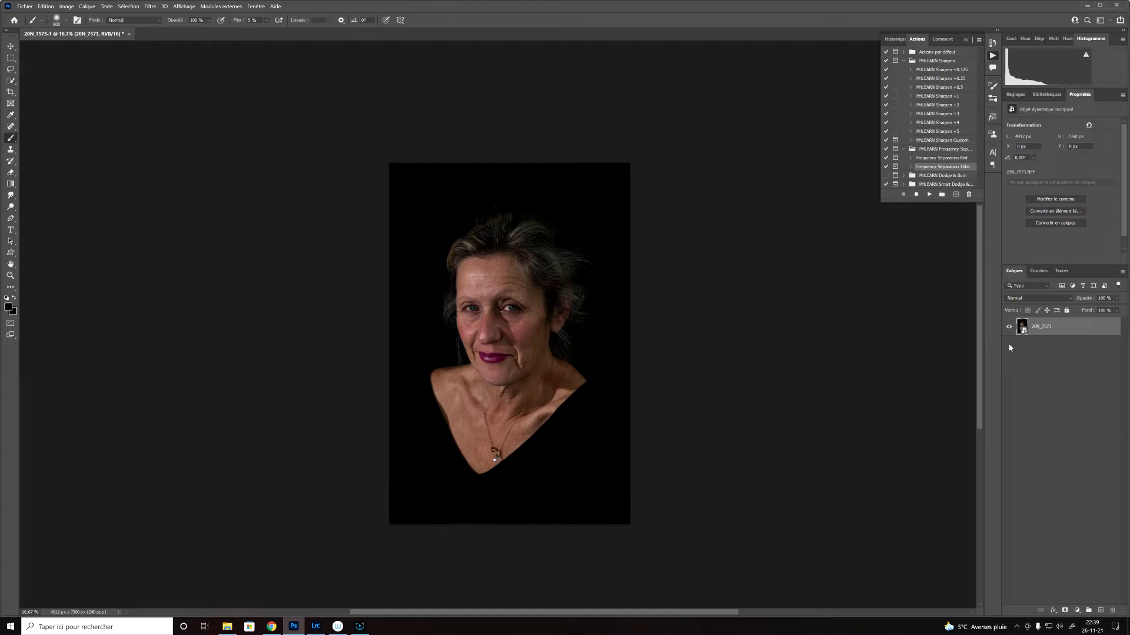
Step: Duplicate the 20N_7573 smart object layer as an ordinary linked copy
right_click(1053, 330)
left_click(1065, 371)
right_click(1064, 334)
left_click(1067, 332)
key("ctrl+j")
Step: Open the duplicated layer in Camera Raw, apply the automatic adjustments, and set the exposure to +0.50
left_click(1023, 329)
double_click(1022, 329)
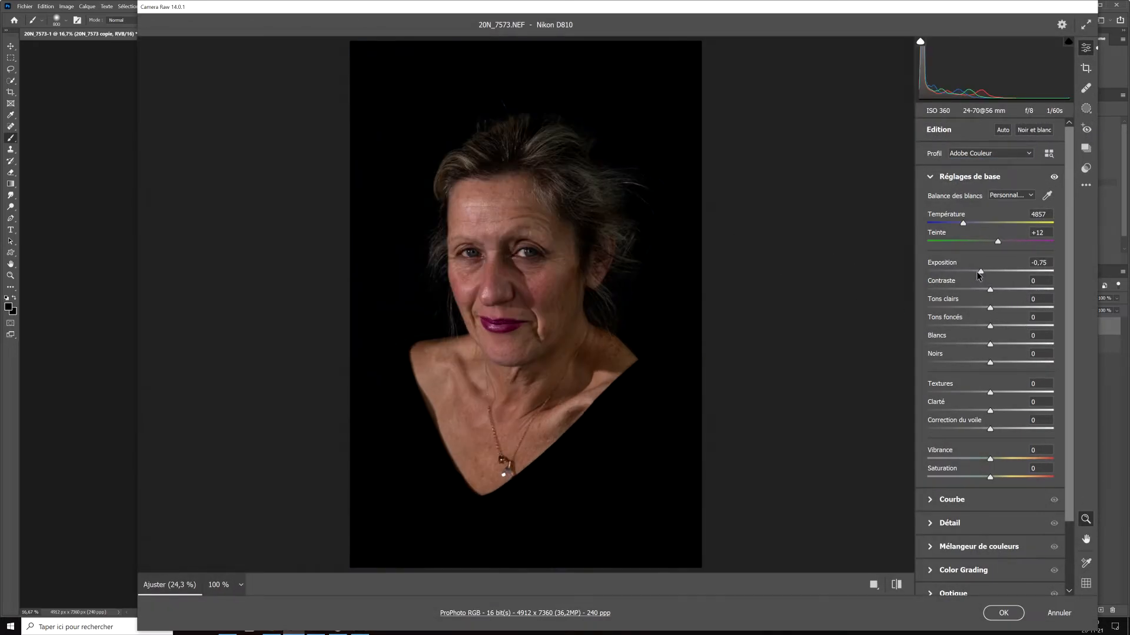
left_click_drag(980, 274, 991, 275)
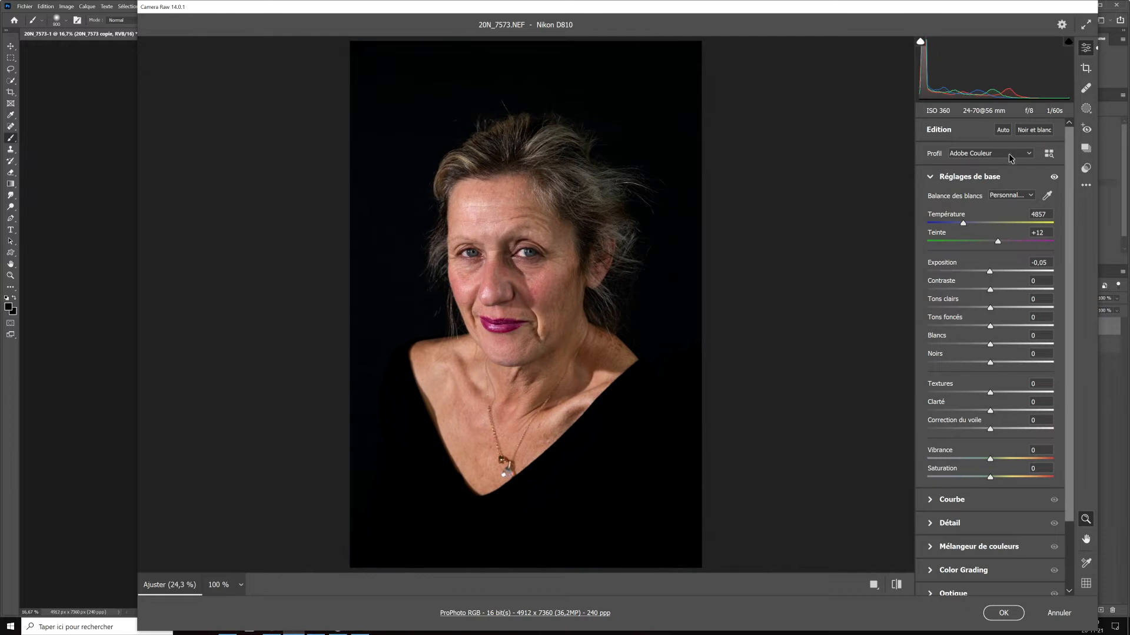
left_click(1002, 130)
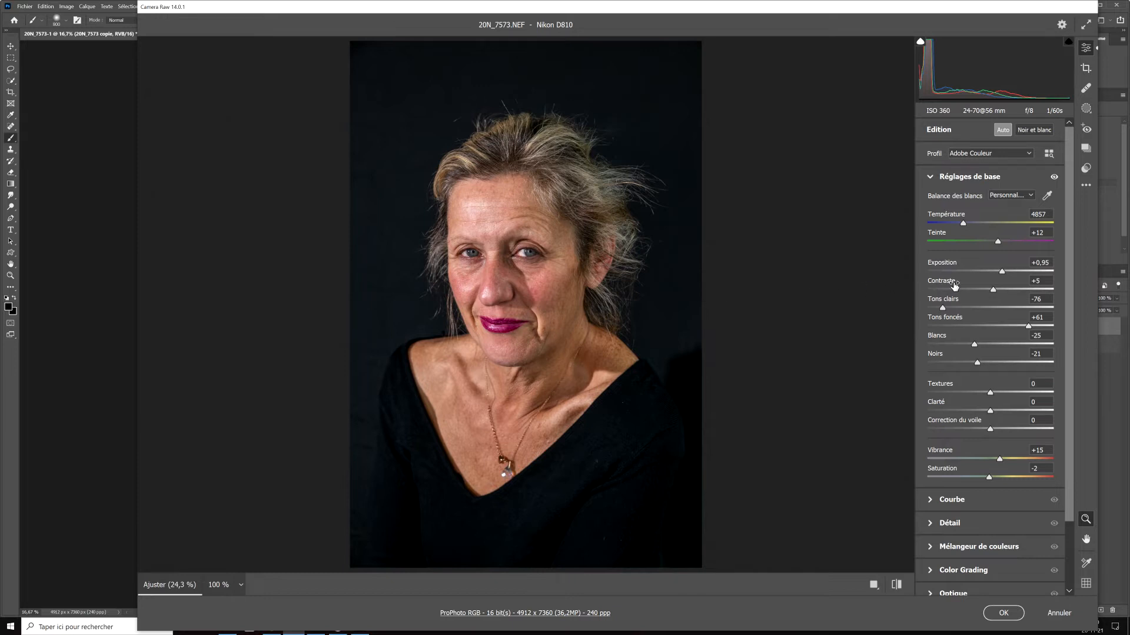
left_click_drag(1003, 274, 997, 277)
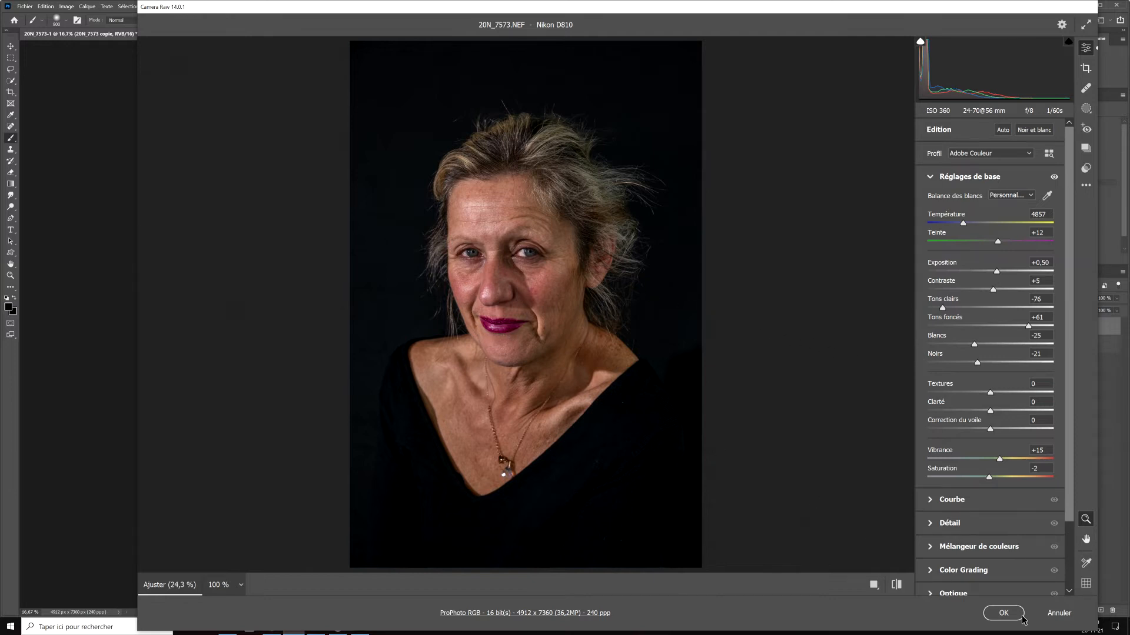
left_click(1002, 613)
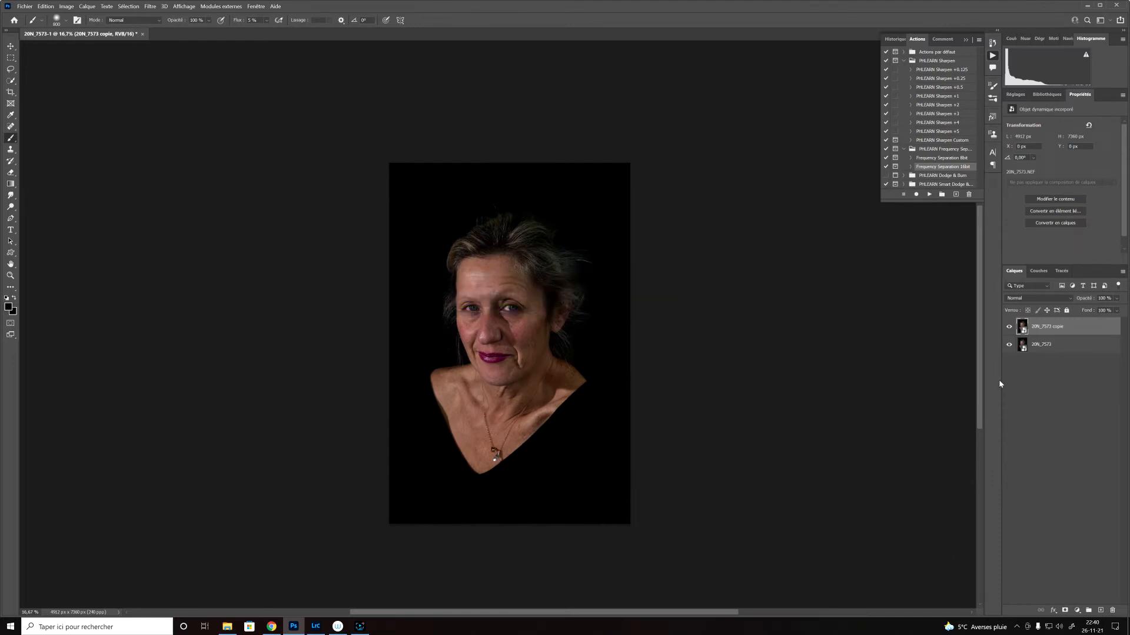
Step: Compare the image with the copy hidden, undo the Camera Raw change, and delete the duplicated layer
left_click(1008, 328)
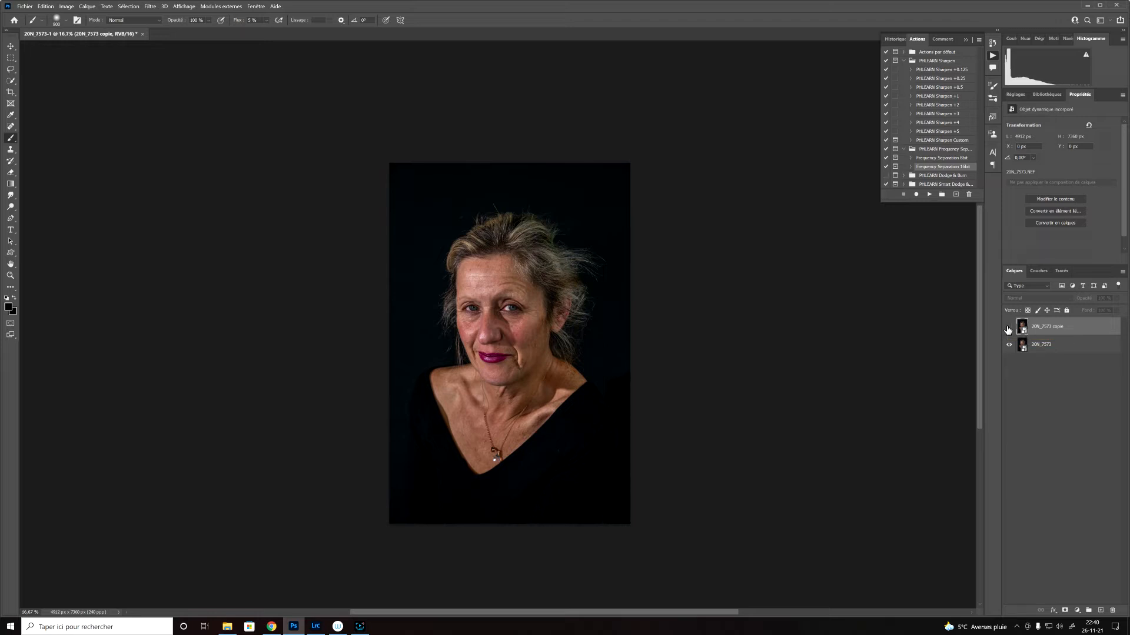
left_click(1008, 328)
key("ctrl+z")
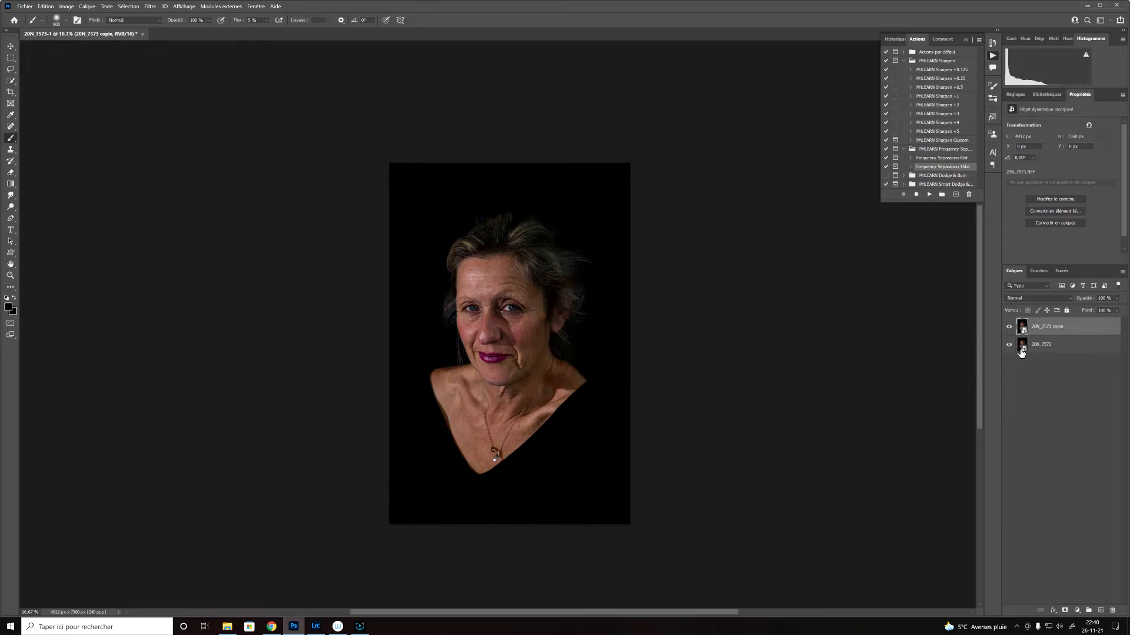
left_click_drag(974, 345, 1114, 606)
Step: Create an independent copy of the 20N_7573 layer with New Smart Object via Copy
left_click(66, 7)
mouse_move(93, 6)
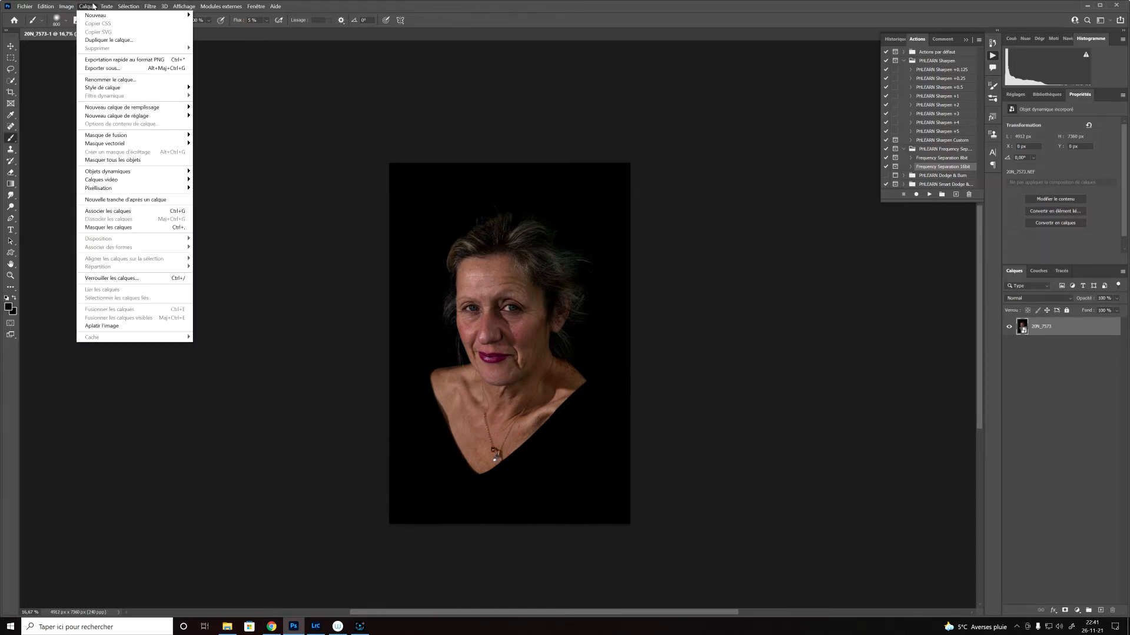
mouse_move(152, 172)
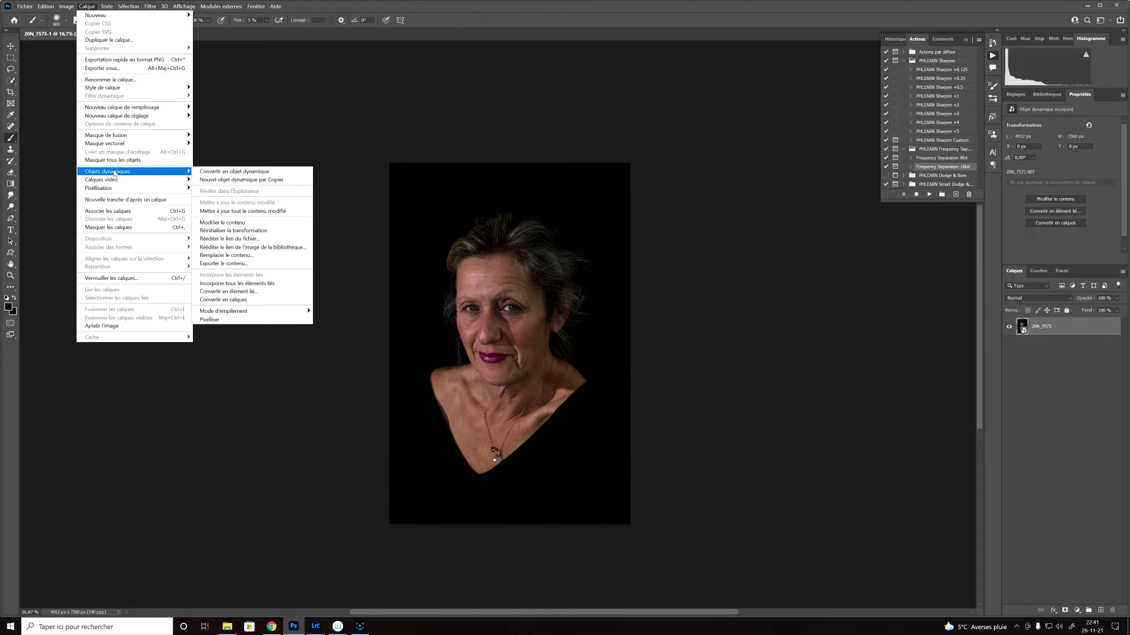
left_click(227, 180)
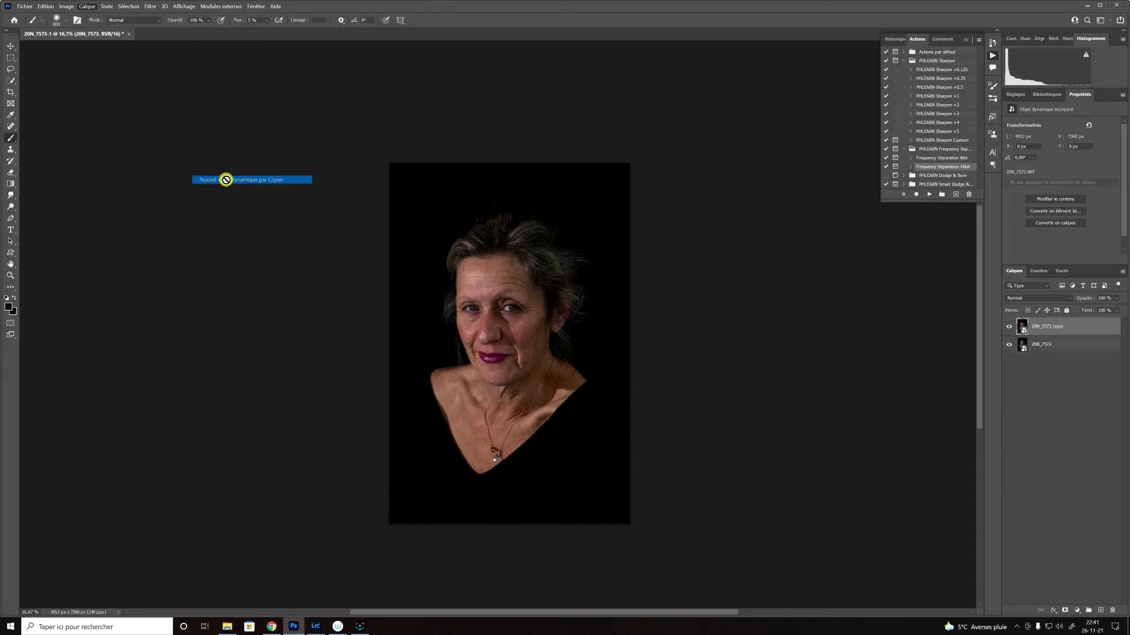
Step: Edit the independent copy in Camera Raw with the automatic adjustments and an exposure of +0.45
double_click(1022, 324)
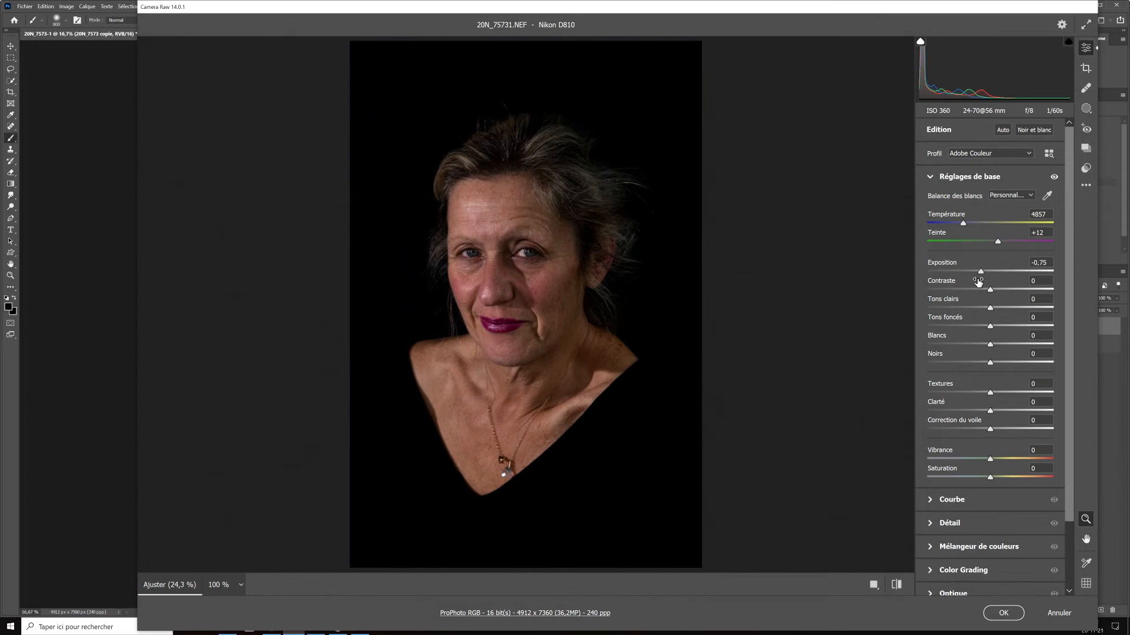
left_click(1003, 130)
left_click_drag(1004, 266, 997, 277)
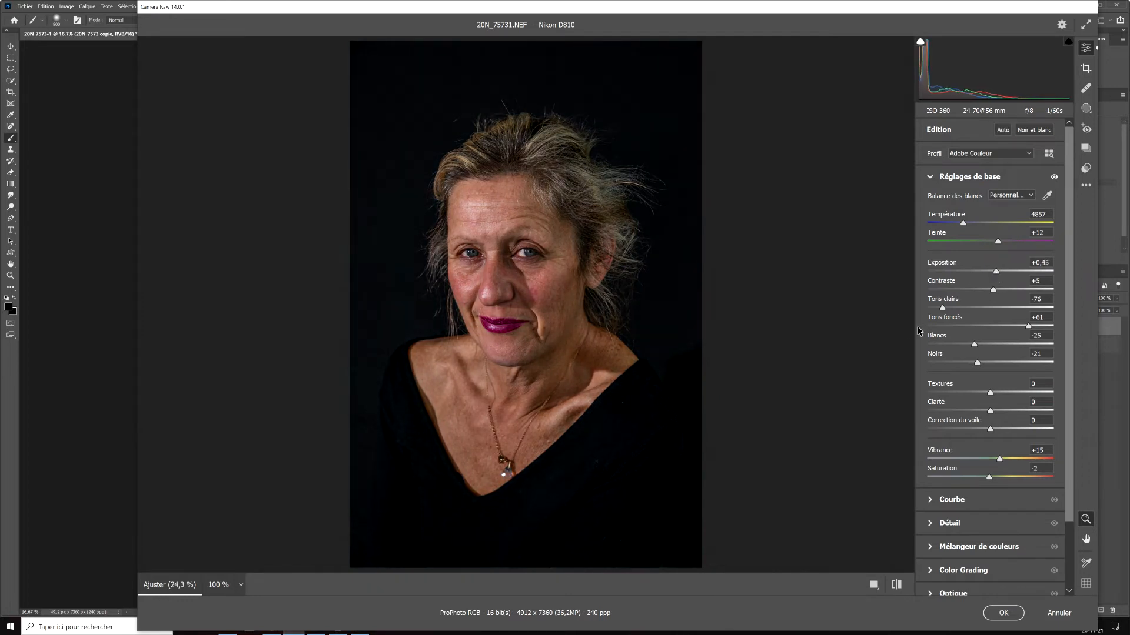
left_click_drag(995, 270, 996, 273)
left_click(1002, 614)
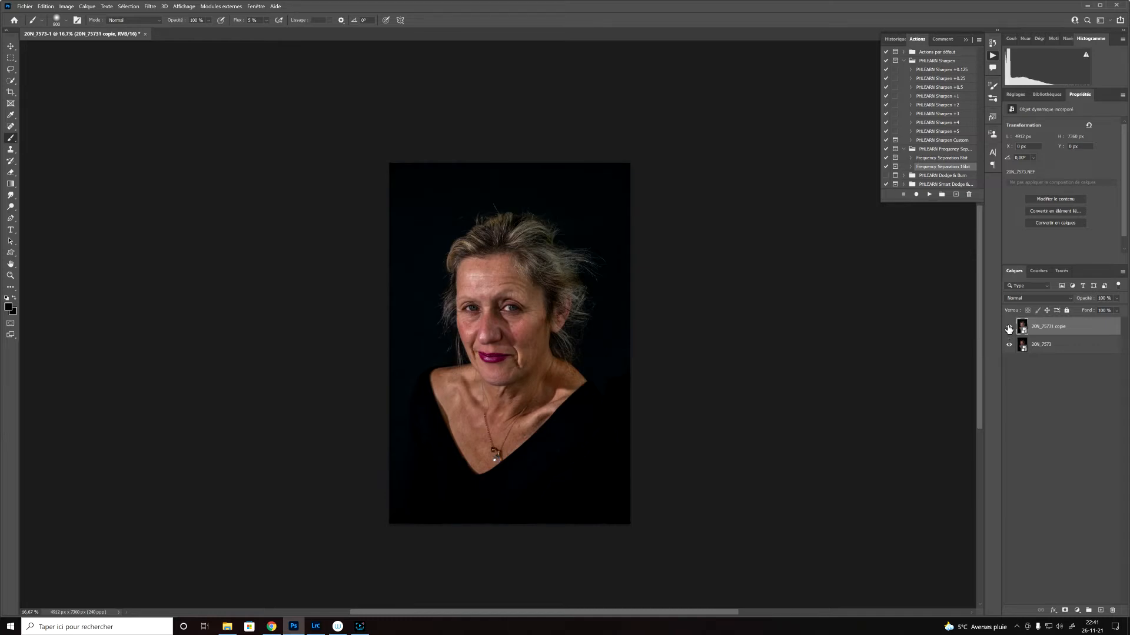
Step: Toggle the brightened copy's visibility to compare it with the original layer
left_click(1008, 327)
left_click(1009, 327)
left_click(1009, 327)
left_click(1009, 327)
left_click(1008, 327)
left_click(1009, 327)
Step: In the brightened copy's blending options, split the underlying layer's highlight slider to about 8 / 185
left_click(1053, 611)
left_click(1071, 524)
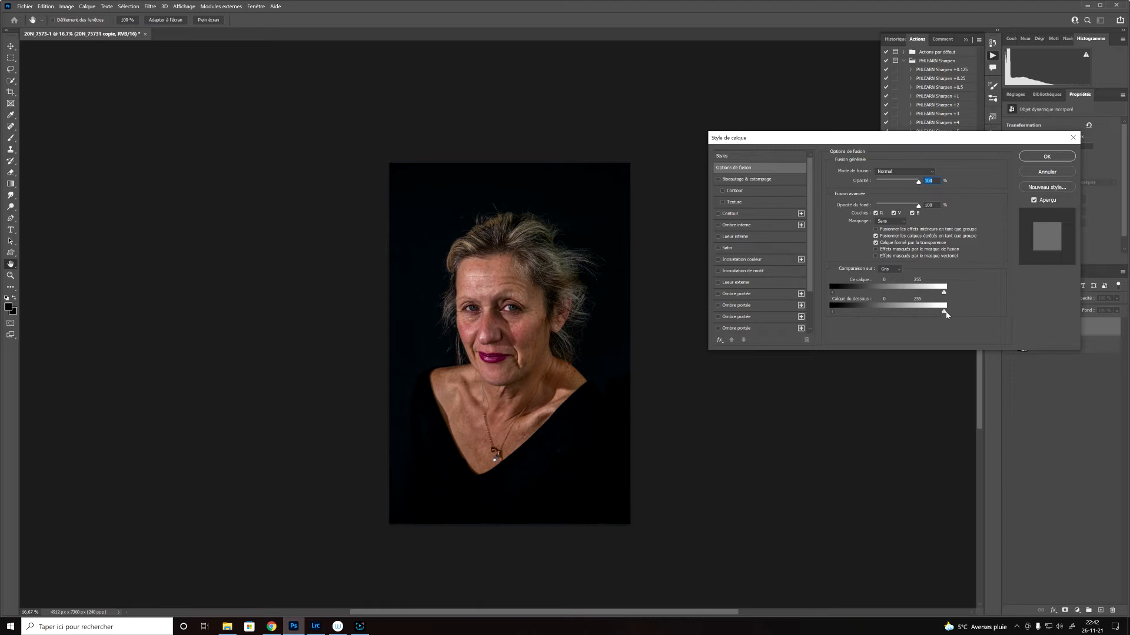
left_click_drag(945, 315, 923, 318)
left_click_drag(901, 313, 838, 309)
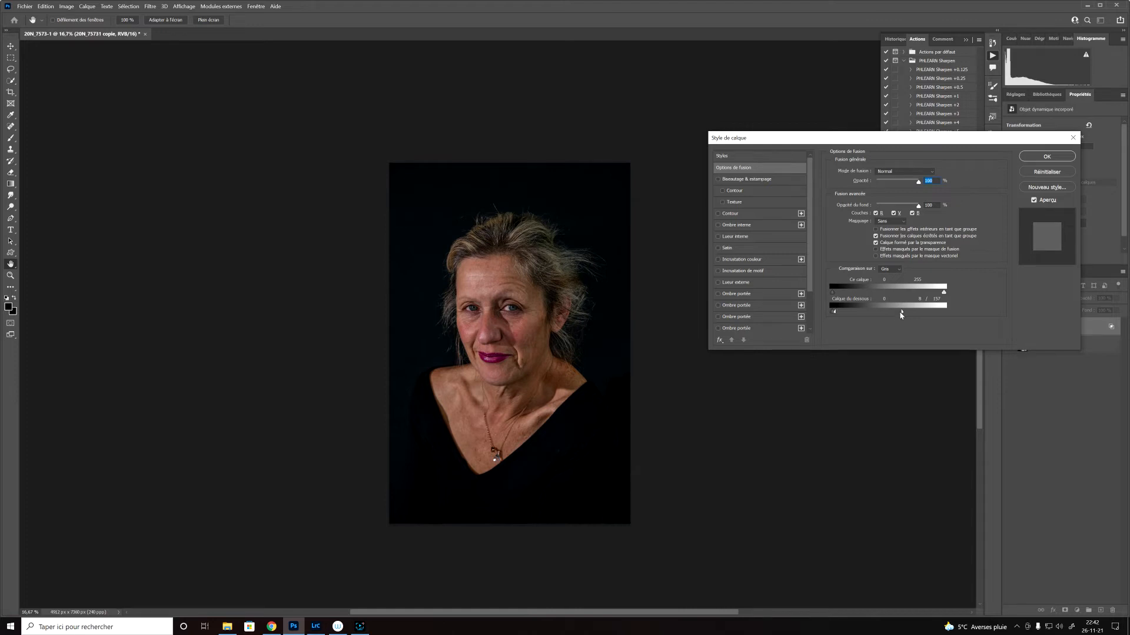
left_click_drag(907, 314, 908, 313)
left_click(1047, 157)
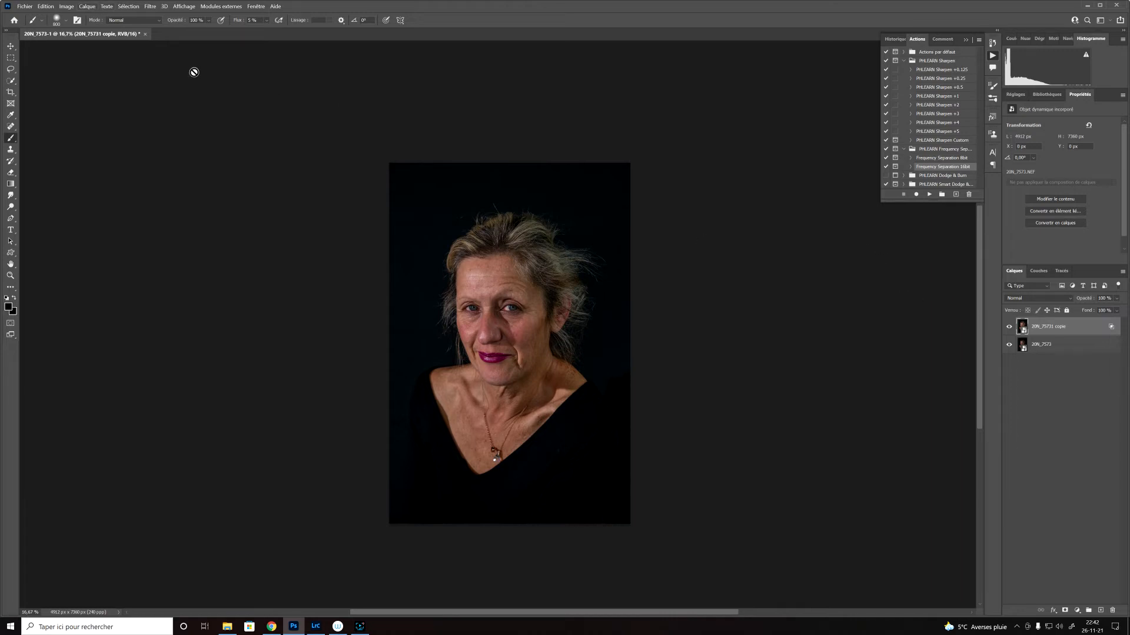
Step: Create another independent smart object copy from the 20N_75731 copie layer
left_click(87, 7)
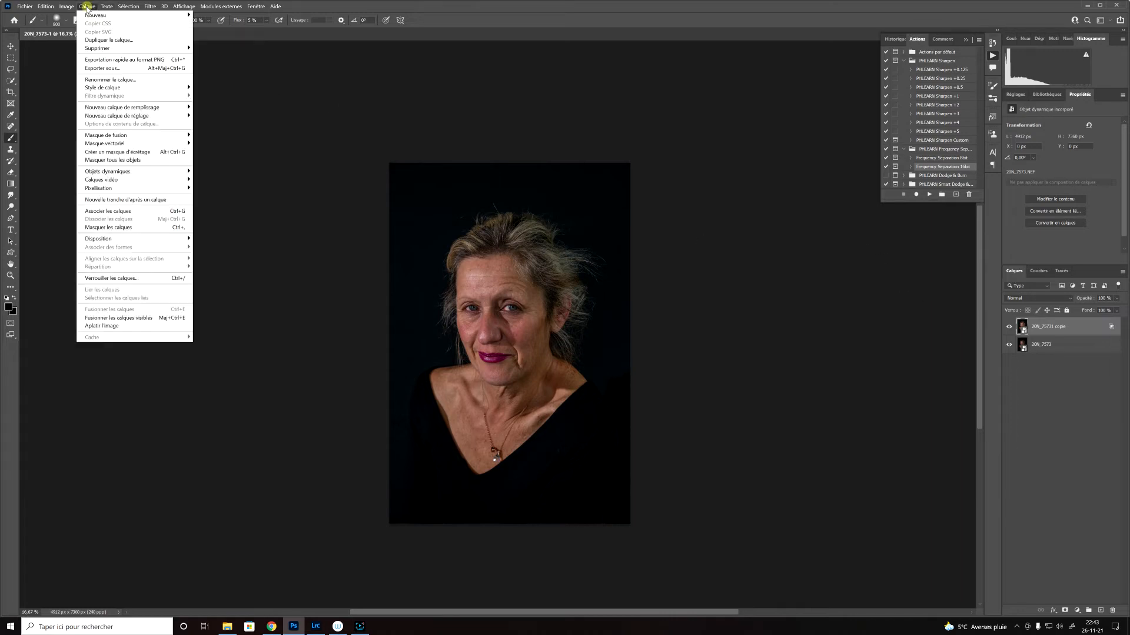
mouse_move(133, 175)
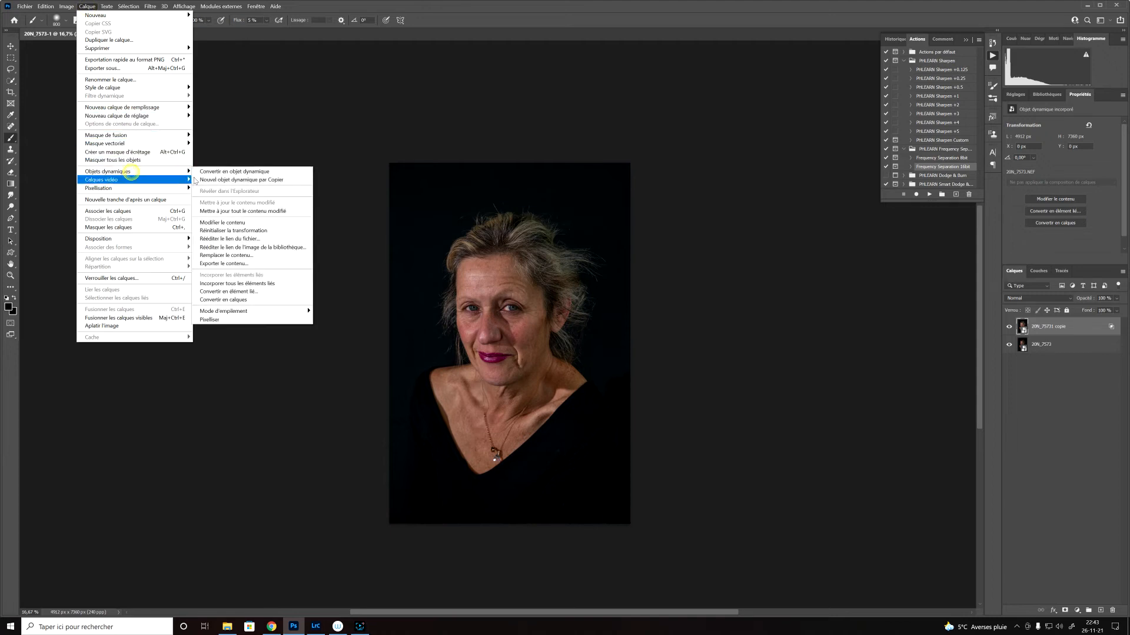
left_click(236, 179)
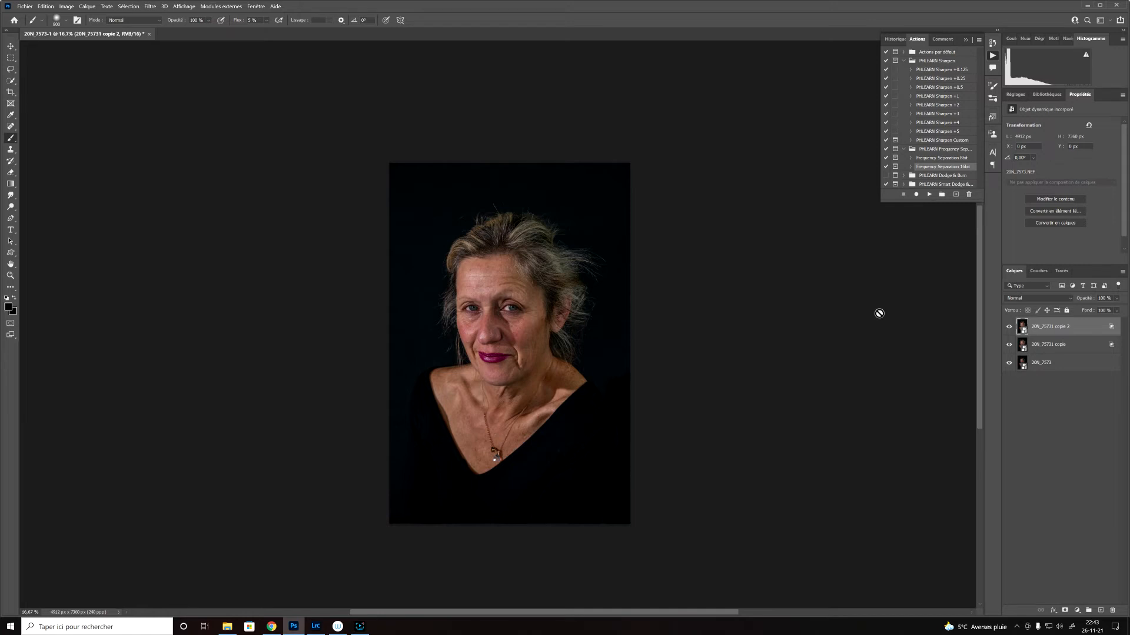
Step: Raise the new top smart object's exposure to +1.25 in Camera Raw
left_click(1020, 324)
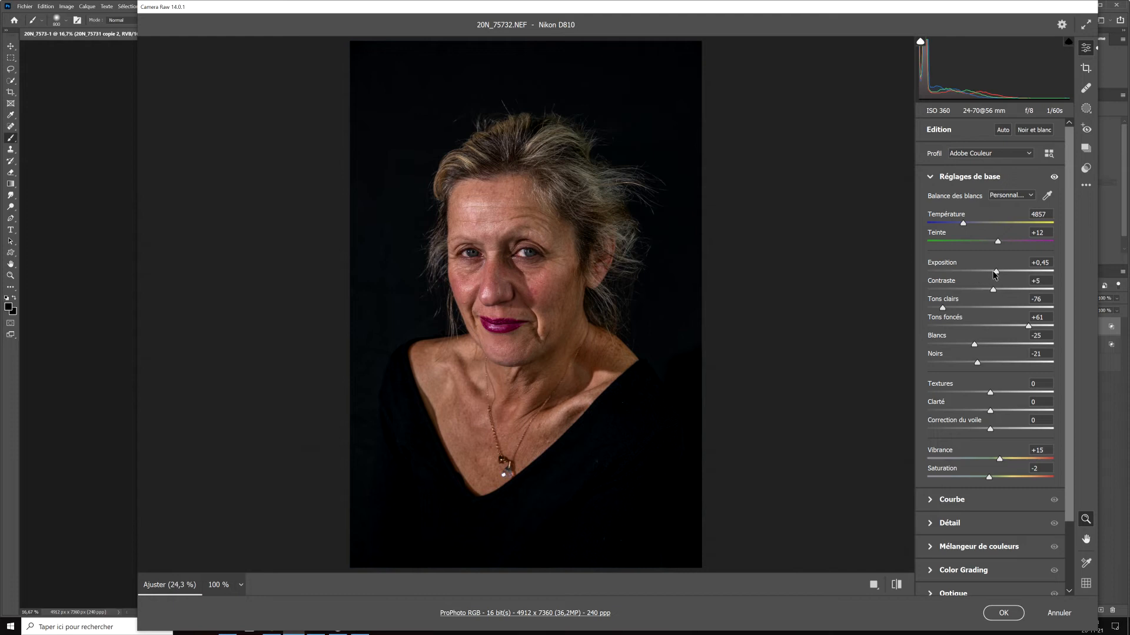
left_click_drag(996, 274, 1006, 272)
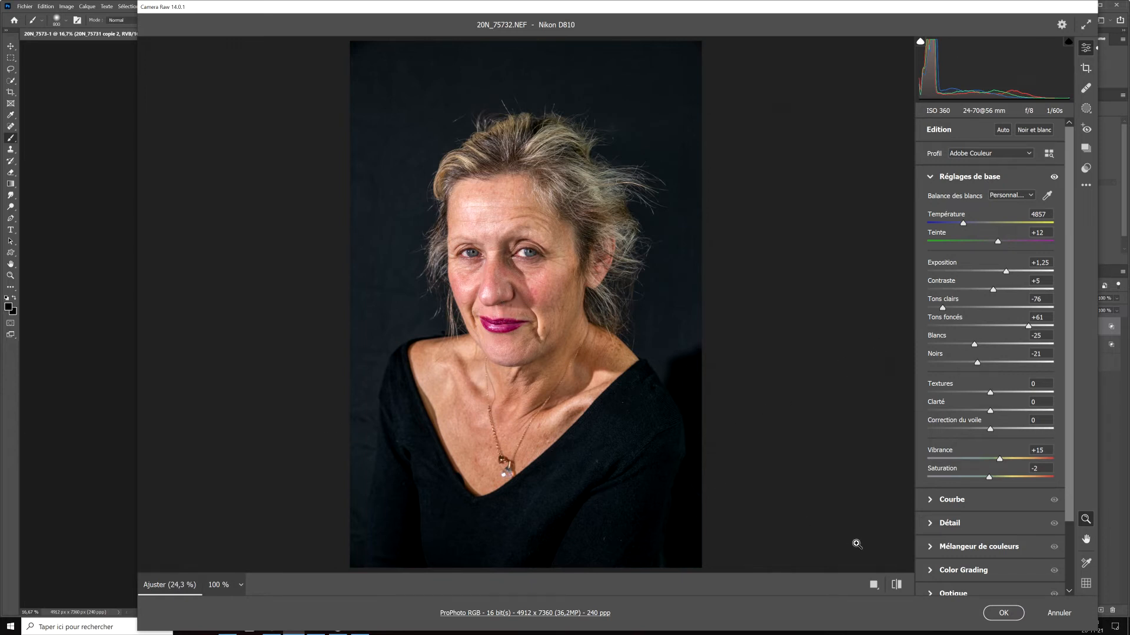
left_click(1004, 613)
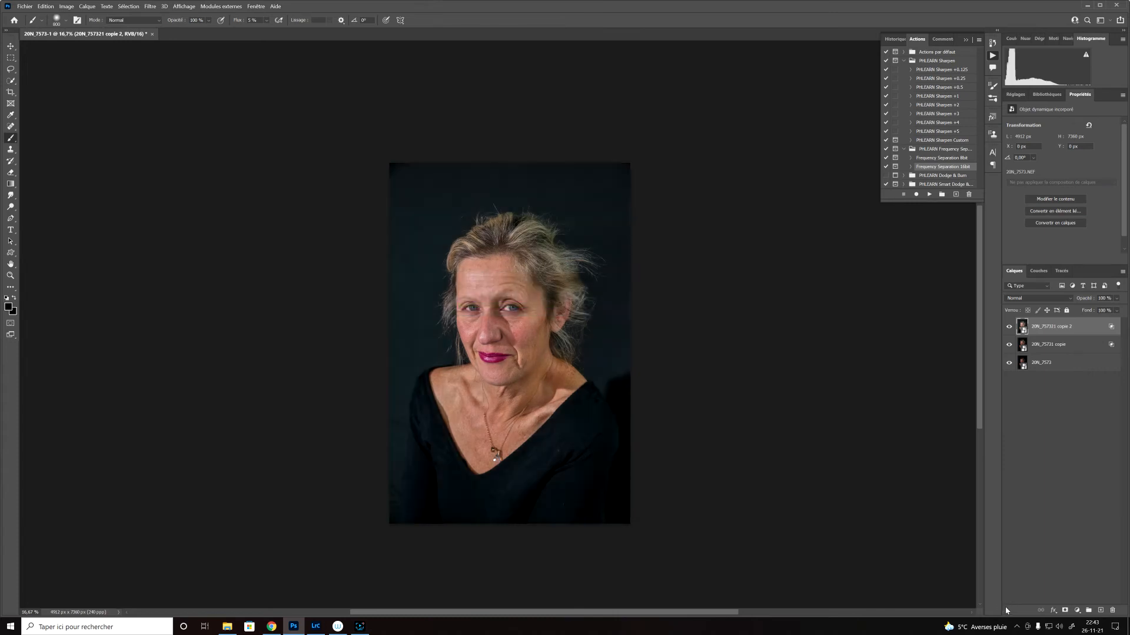
Step: Hide and show the two upper layers to compare the effect of each exposure
left_click(1010, 330)
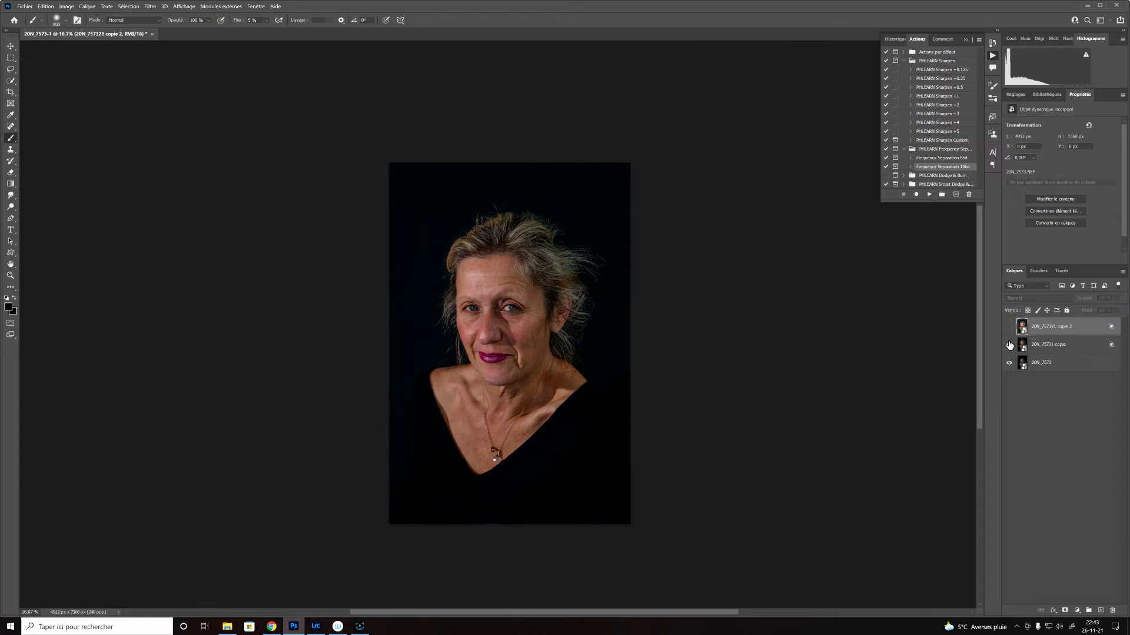
left_click(1010, 345)
left_click(1010, 345)
left_click(1009, 328)
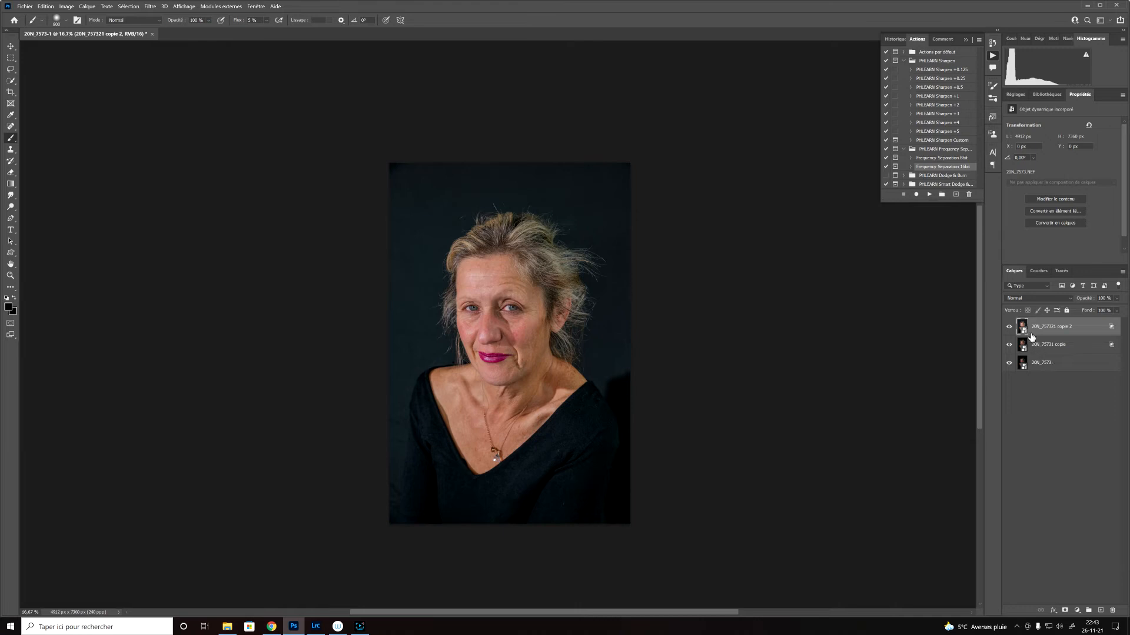
Step: Check the blending options carried over to the top layer and leave them as they are
left_click(1054, 610)
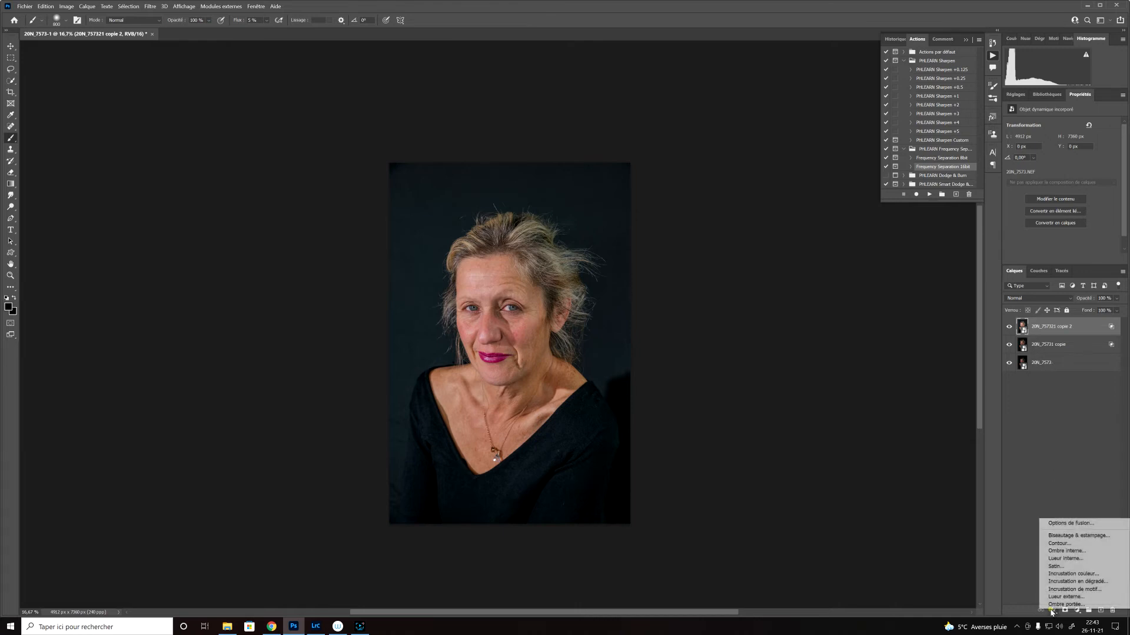
left_click(1065, 523)
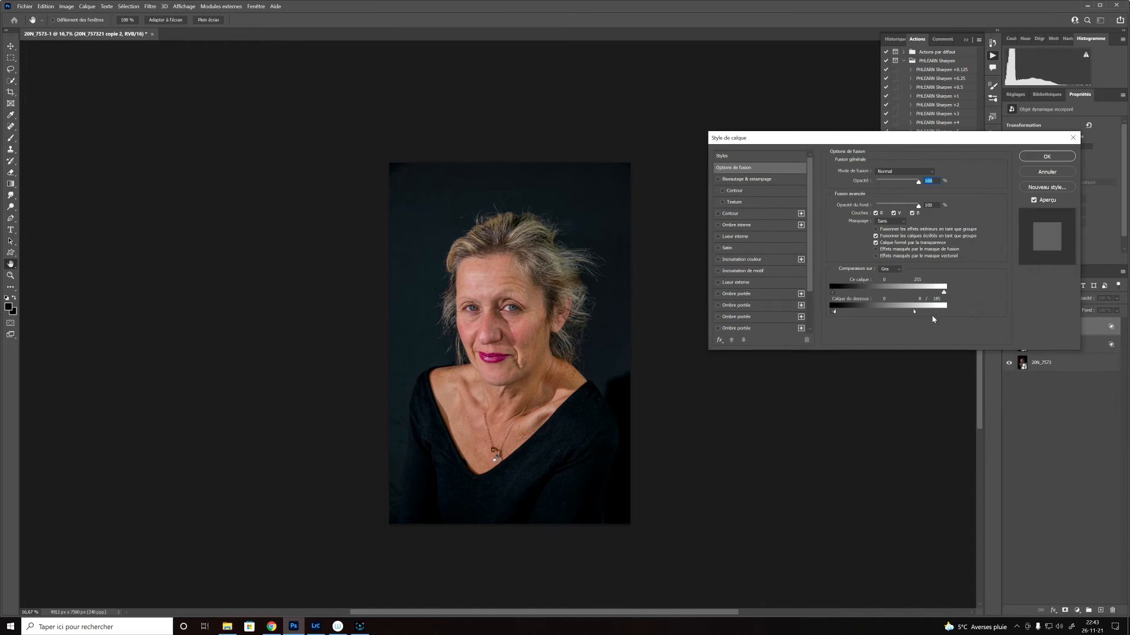
left_click(1057, 172)
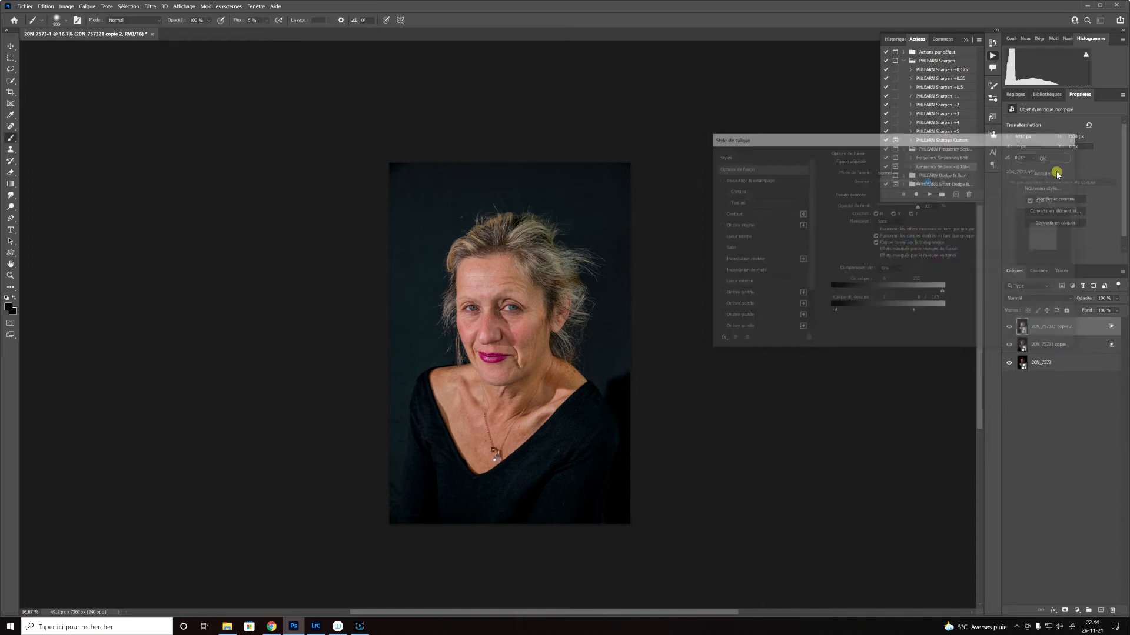
Step: Check the top smart object's Camera Raw settings and close them without keeping any changes
double_click(1051, 326)
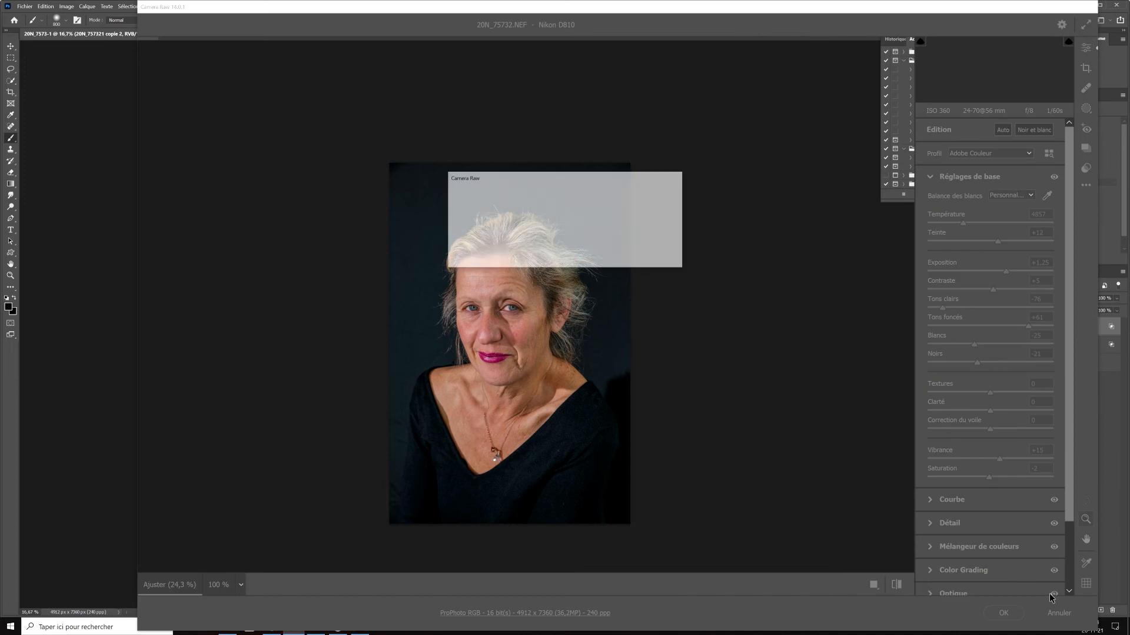
left_click(653, 254)
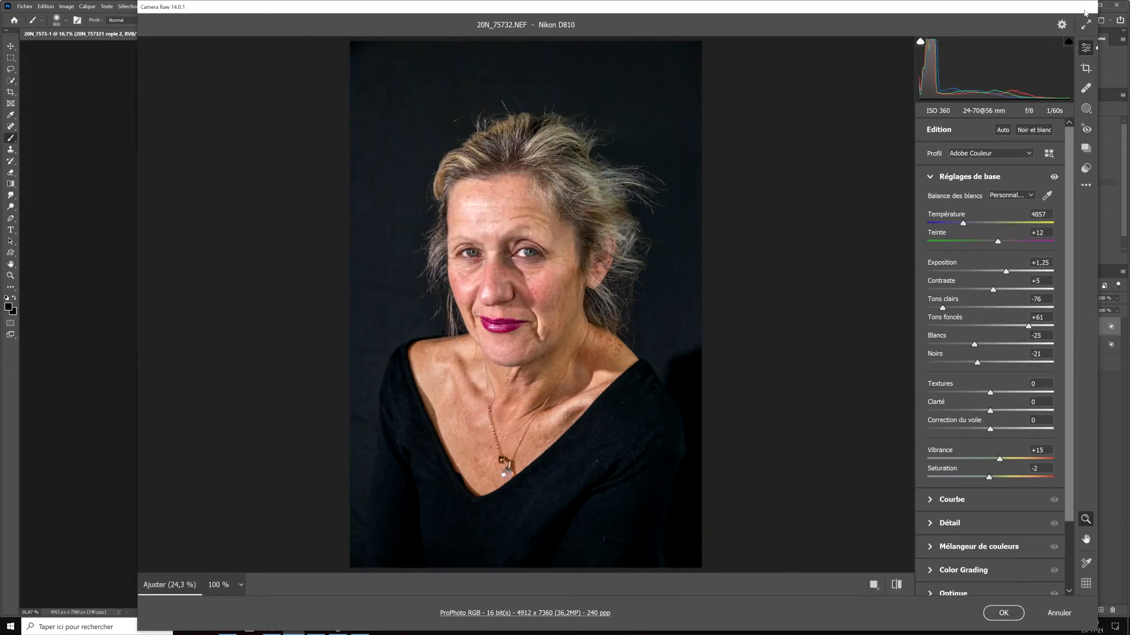
left_click(1055, 615)
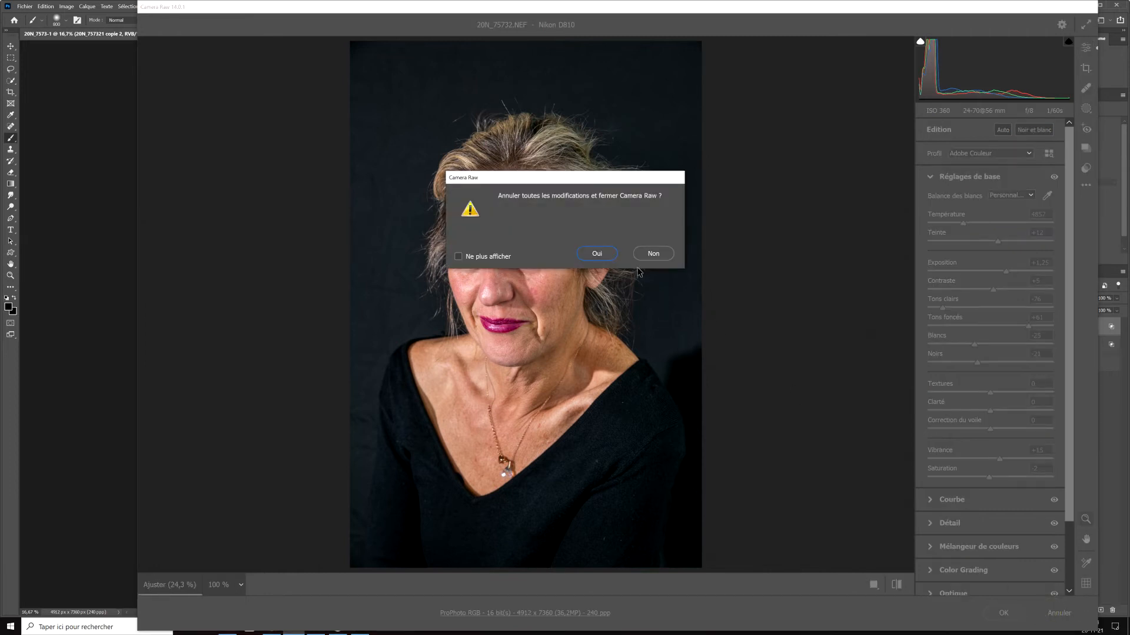
left_click(601, 254)
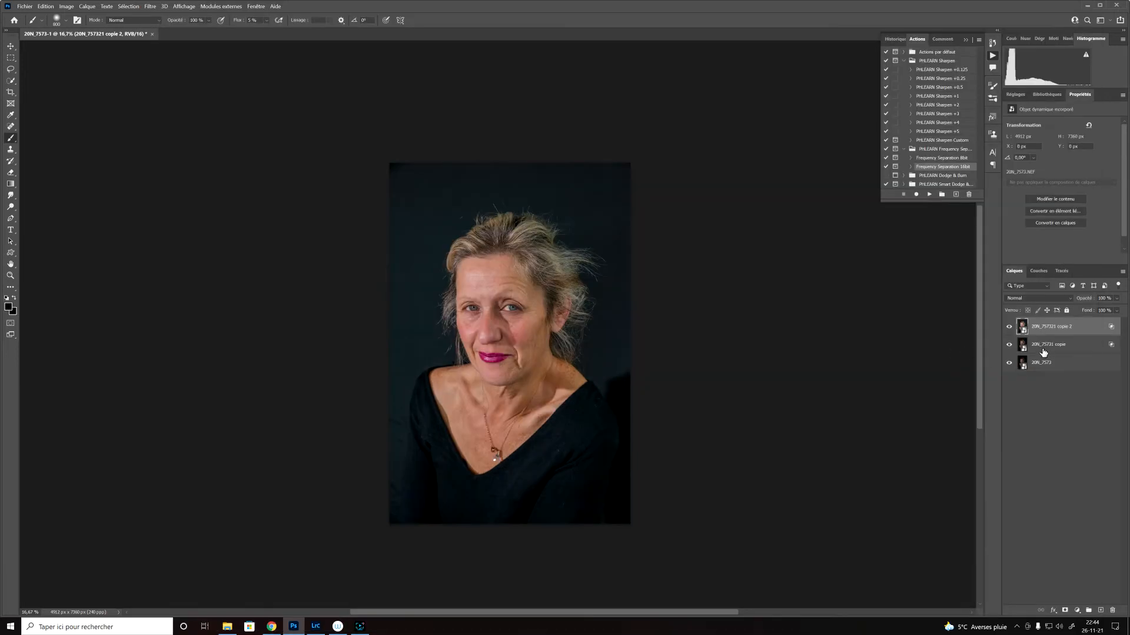
Step: In the top layer's blending options, reset the underlying-layer sliders and split the white one to 0 / 137
left_click(1052, 611)
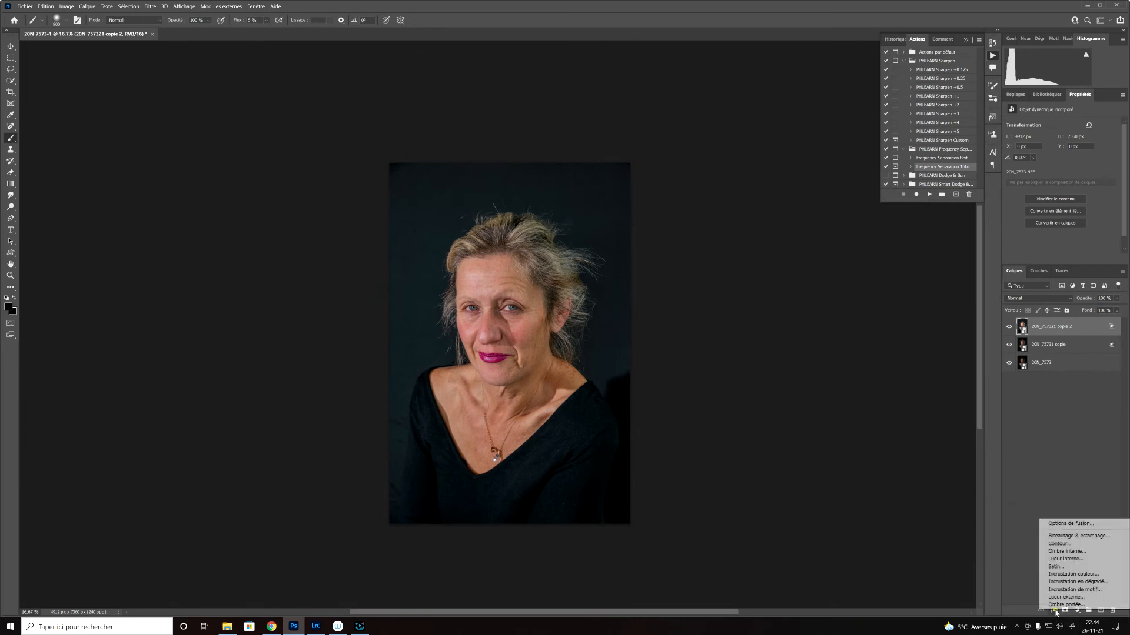
left_click(1064, 523)
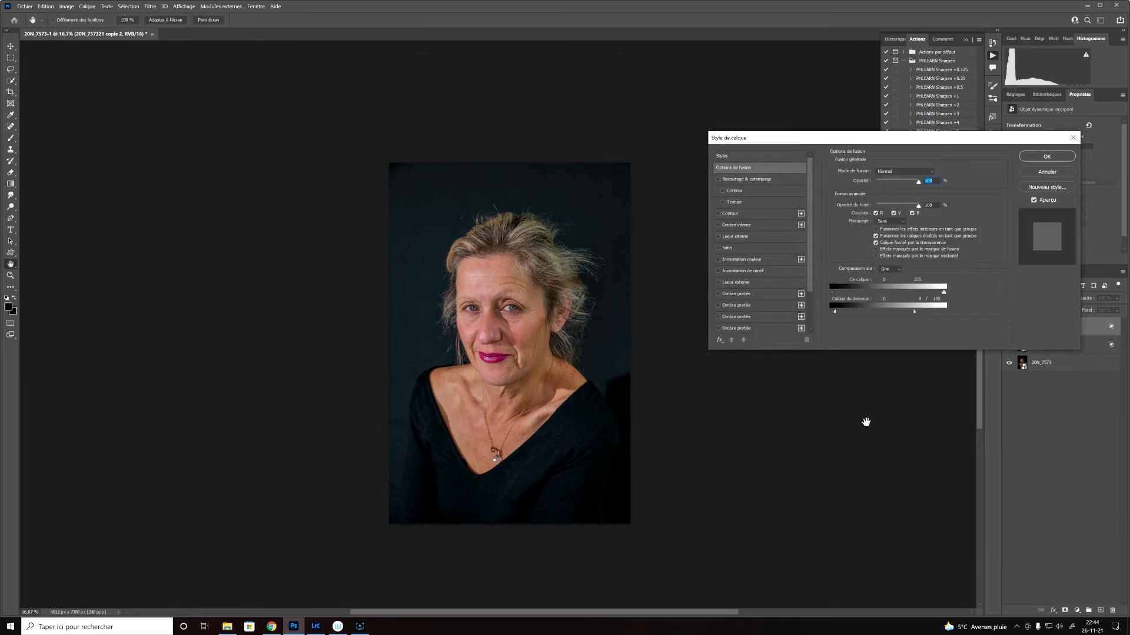
left_click_drag(835, 313, 898, 320)
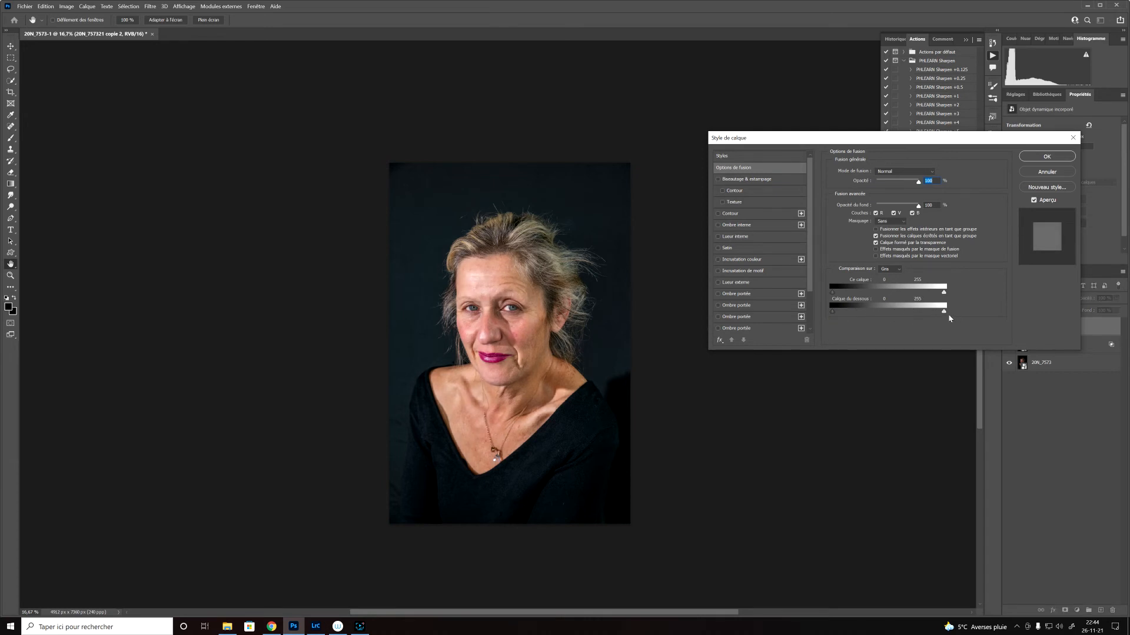
left_click_drag(945, 313, 866, 319)
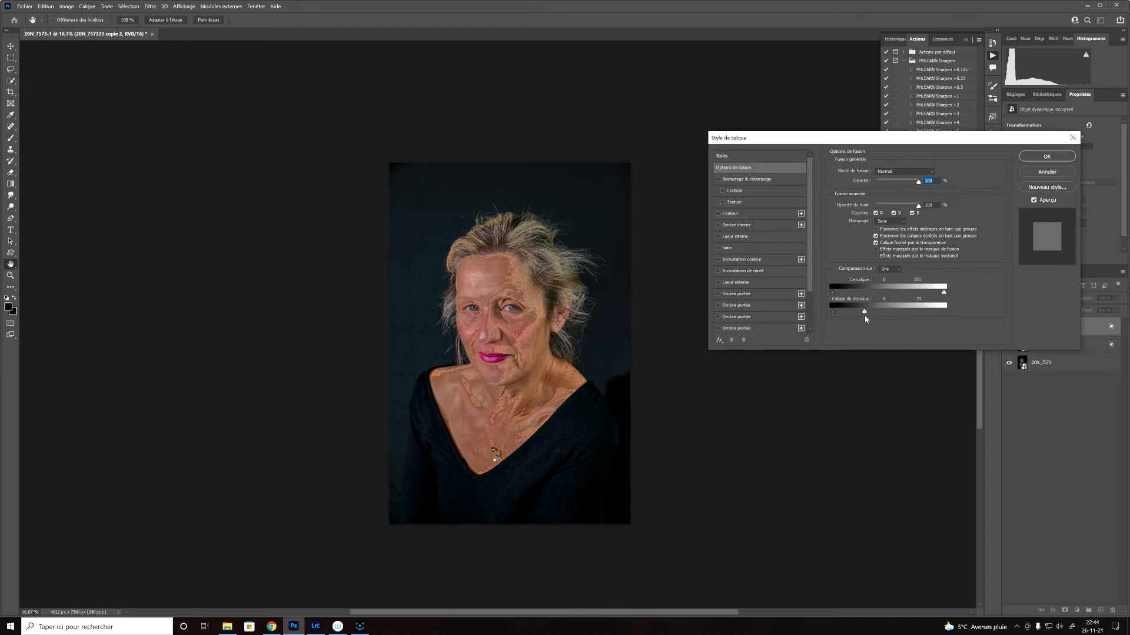
key("alt")
left_click_drag(864, 313, 832, 314)
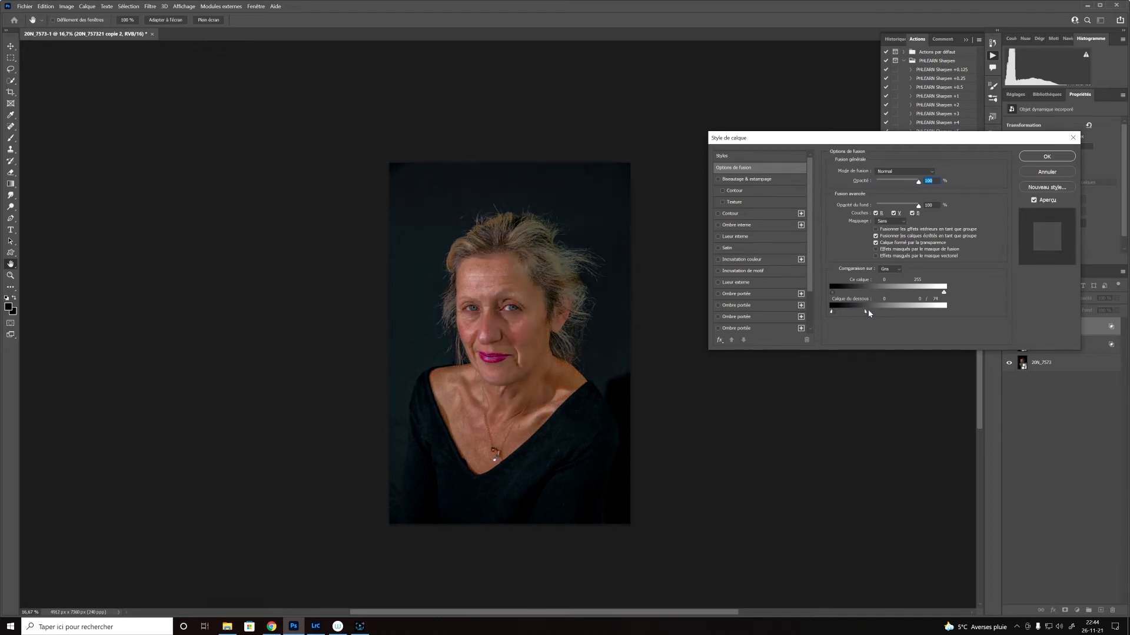
left_click_drag(865, 313, 892, 307)
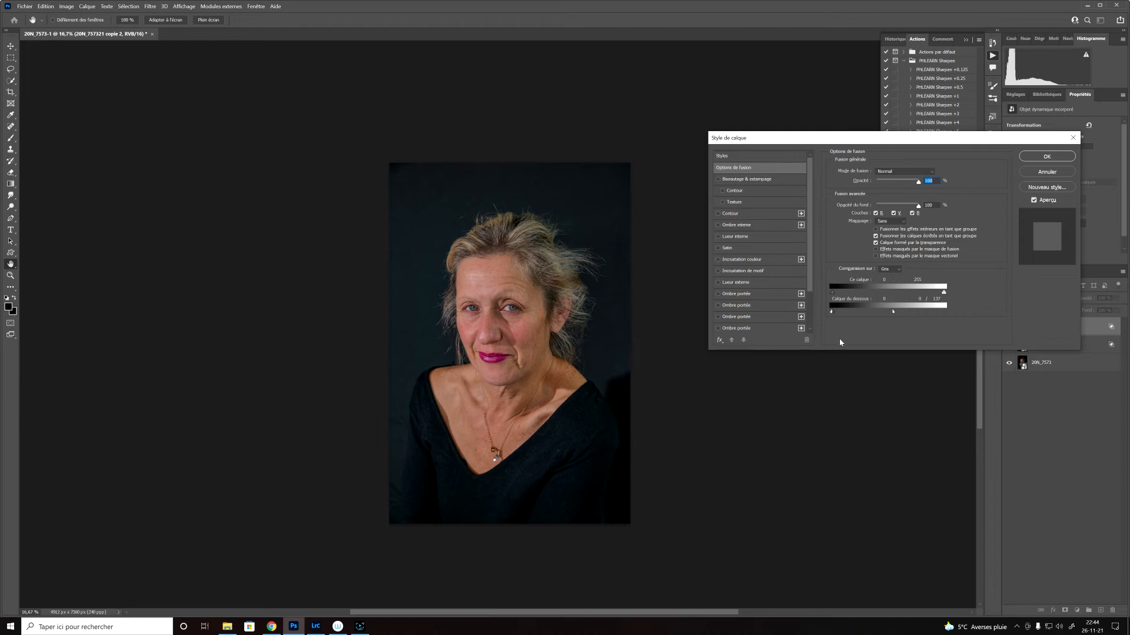
left_click(1041, 158)
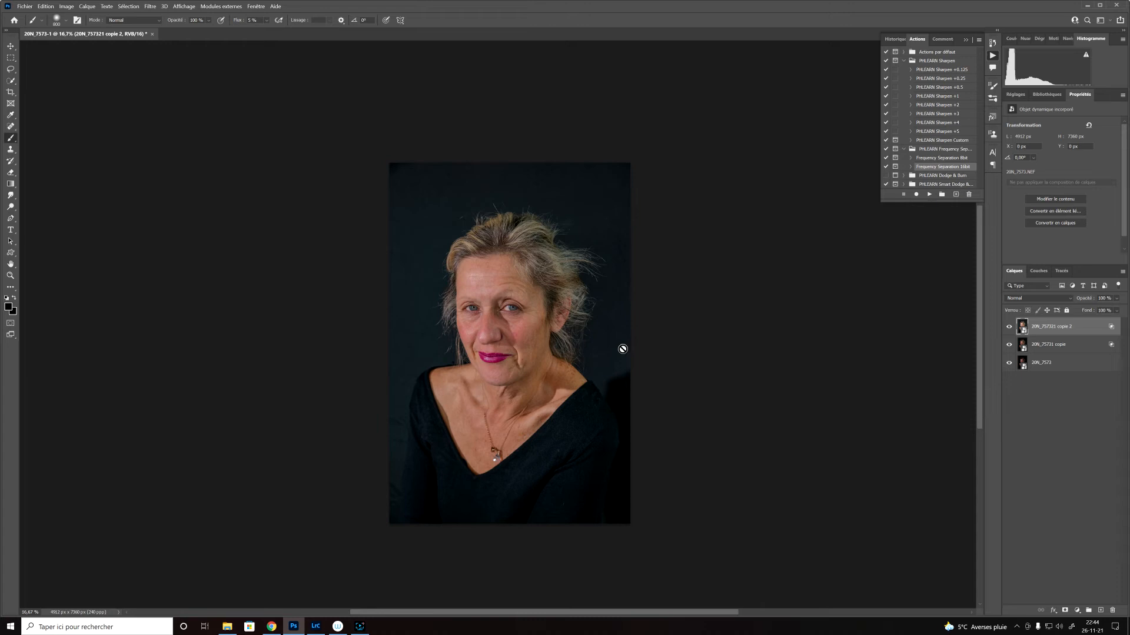
Step: Hide and show the two upper layers to compare them, and inspect the face up close at 50%
left_click(1010, 328)
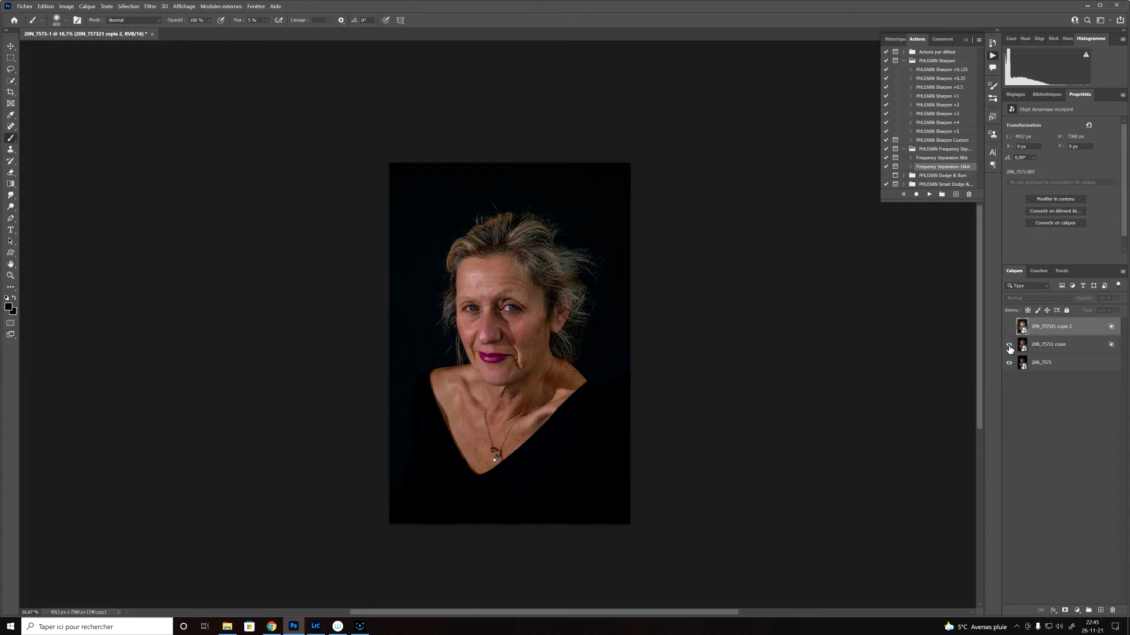
left_click(1009, 346)
left_click(1009, 346)
left_click(1010, 328)
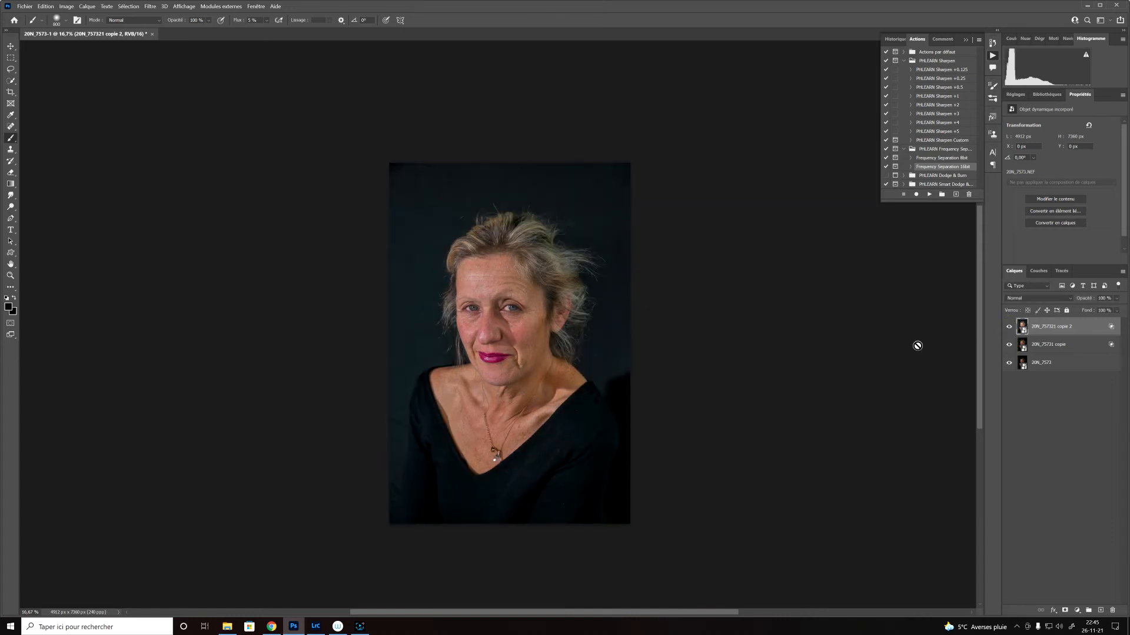
key("ctrl+plus")
key("ctrl+plus")
key("ctrl+plus")
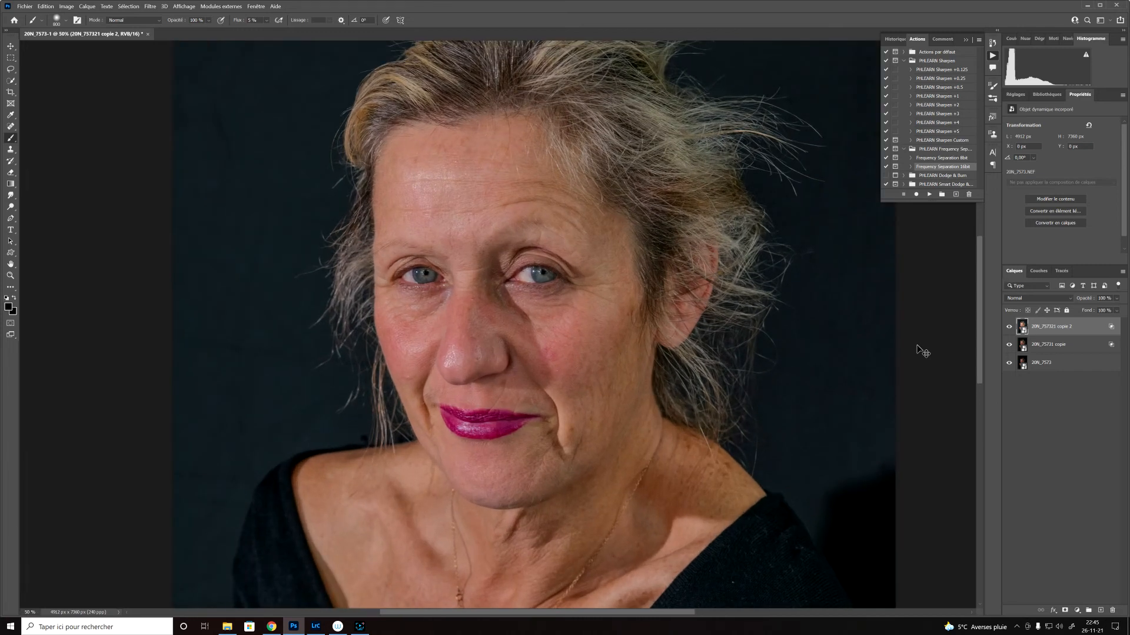
key("ctrl+minus")
key("ctrl+minus")
key("ctrl+minus")
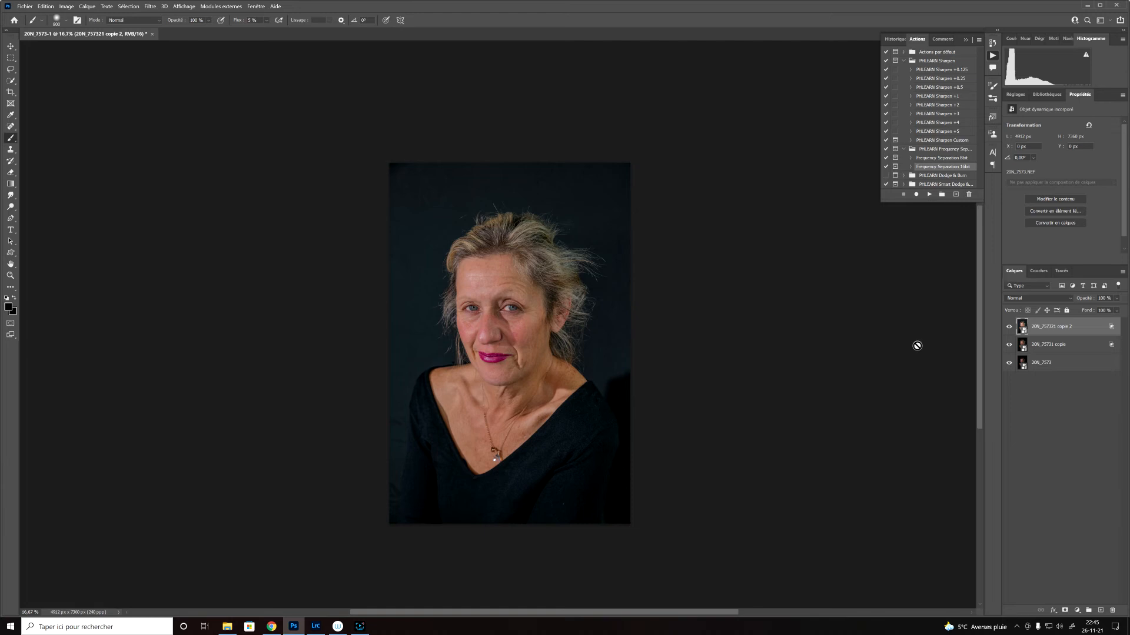
Step: Toggle the top layer's visibility repeatedly to judge its effect on the shadows and background
left_click(1008, 327)
left_click(1008, 327)
left_click(1008, 327)
left_click(1008, 327)
left_click(1008, 328)
left_click(1009, 328)
Step: Add a layer mask to the top smart object and paint black over the face with a large brush at 100% flow
left_click(1065, 611)
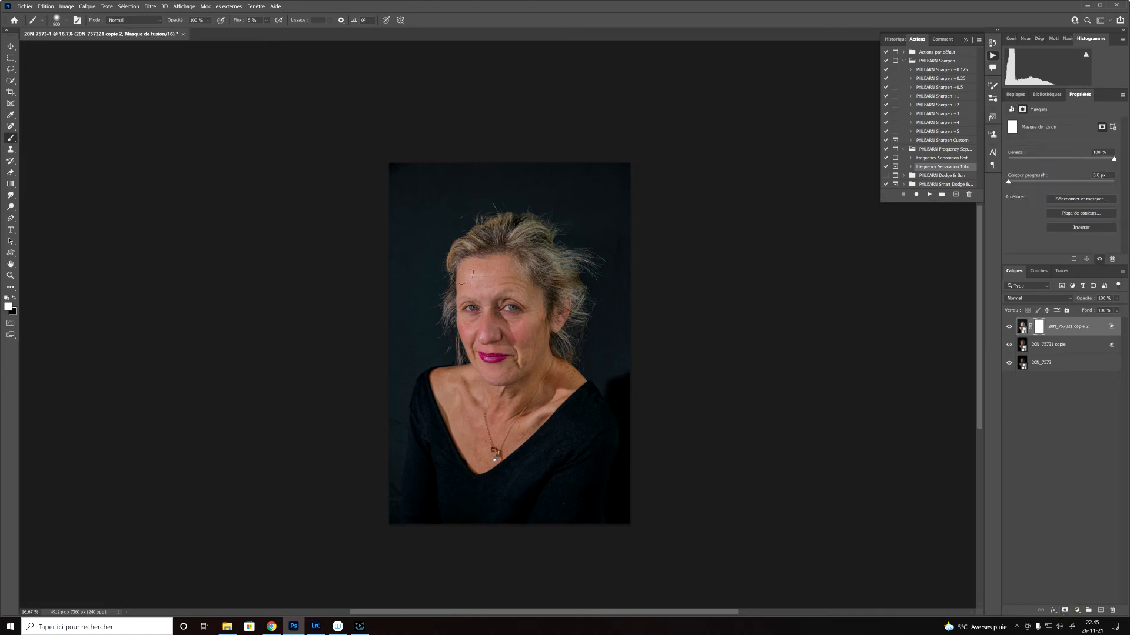
left_click_drag(461, 273, 482, 269)
key("x")
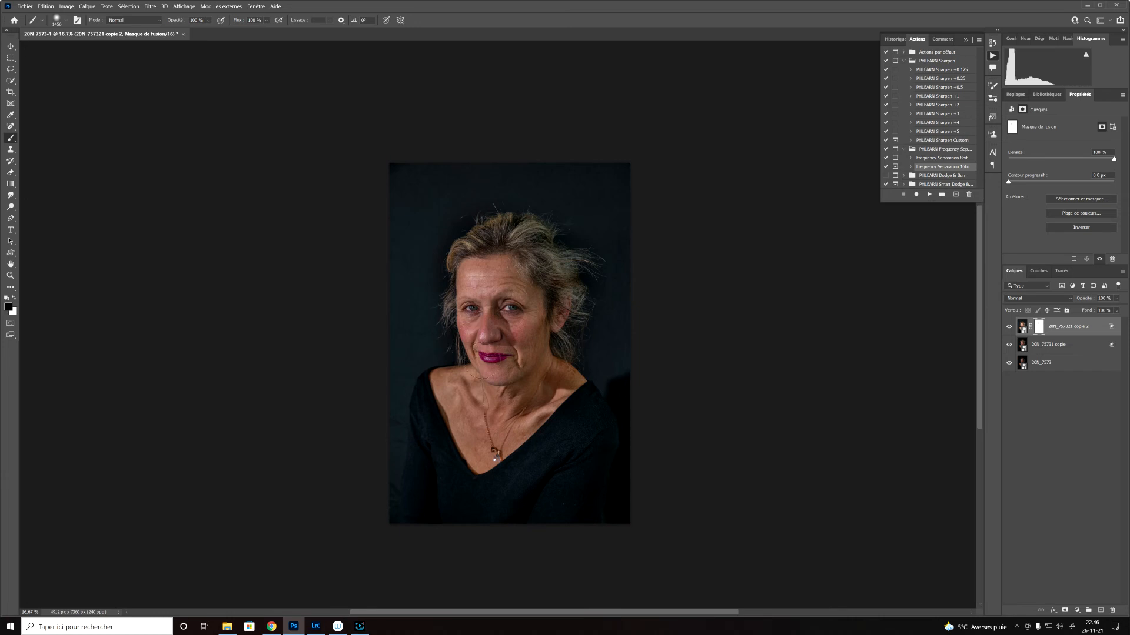
left_click_drag(470, 406, 532, 374)
Step: Compare the masked top layer on and off, and paint the background around the head black in its mask
left_click(1009, 327)
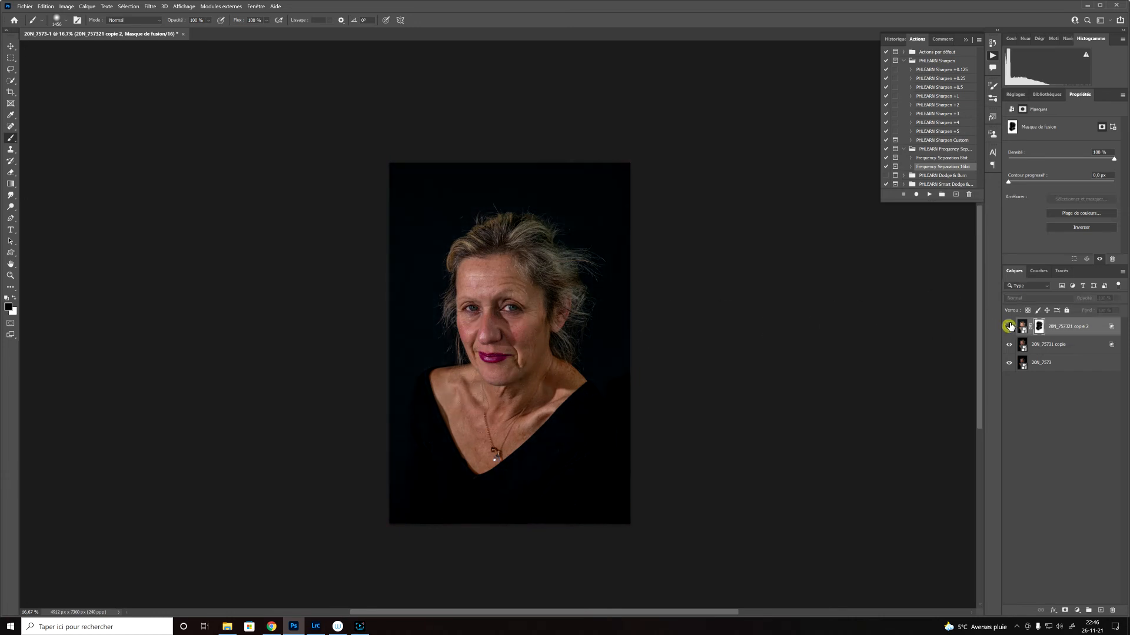
left_click(1010, 327)
left_click(1009, 327)
left_click(1009, 328)
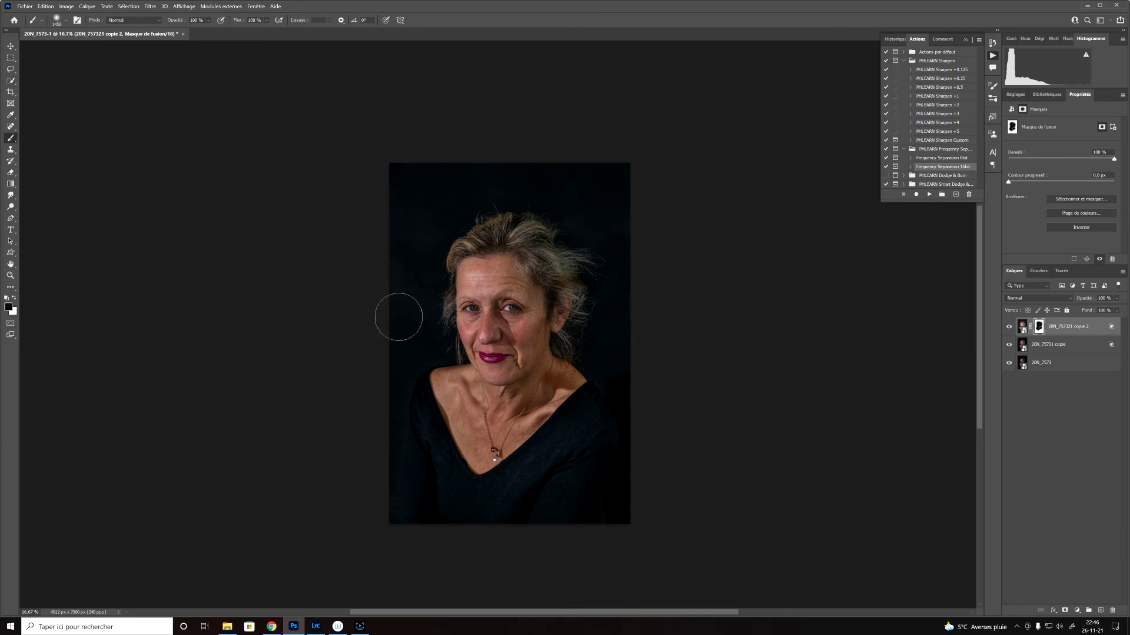
left_click_drag(450, 206, 589, 184)
Step: Create a new layer group above the masked top smart object
left_click(1089, 610)
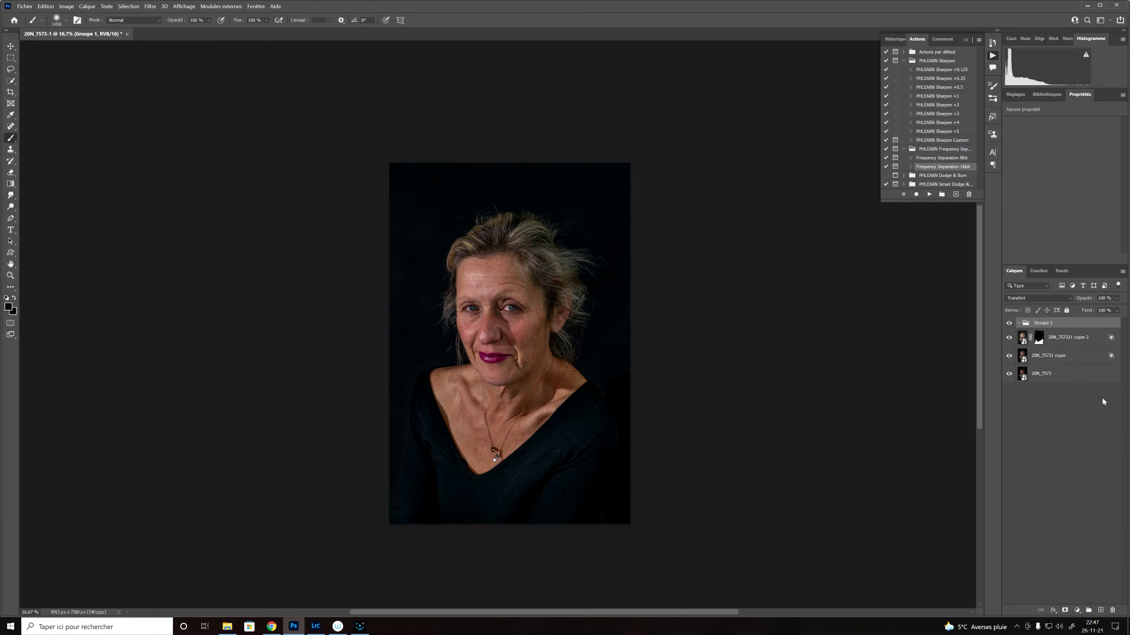
Step: Try moving the masked smart object layer into the new group, and undo the move
mouse_move(1040, 343)
left_mouse_down()
mouse_move(1034, 332)
mouse_move(1059, 335)
left_mouse_up()
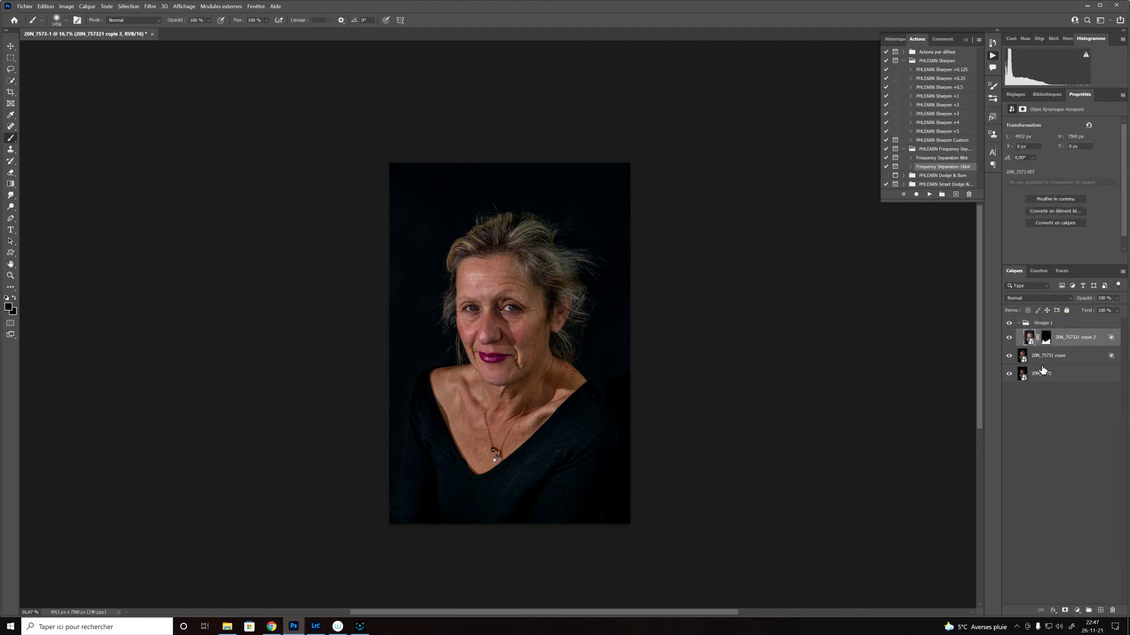
left_click(1061, 324)
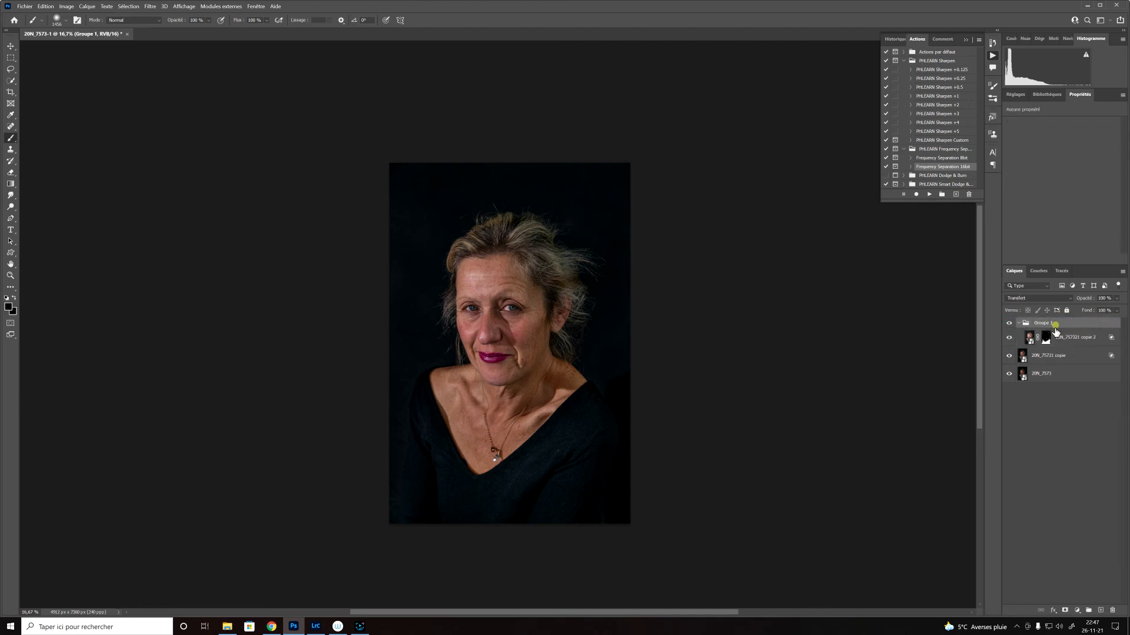
left_click(1077, 610)
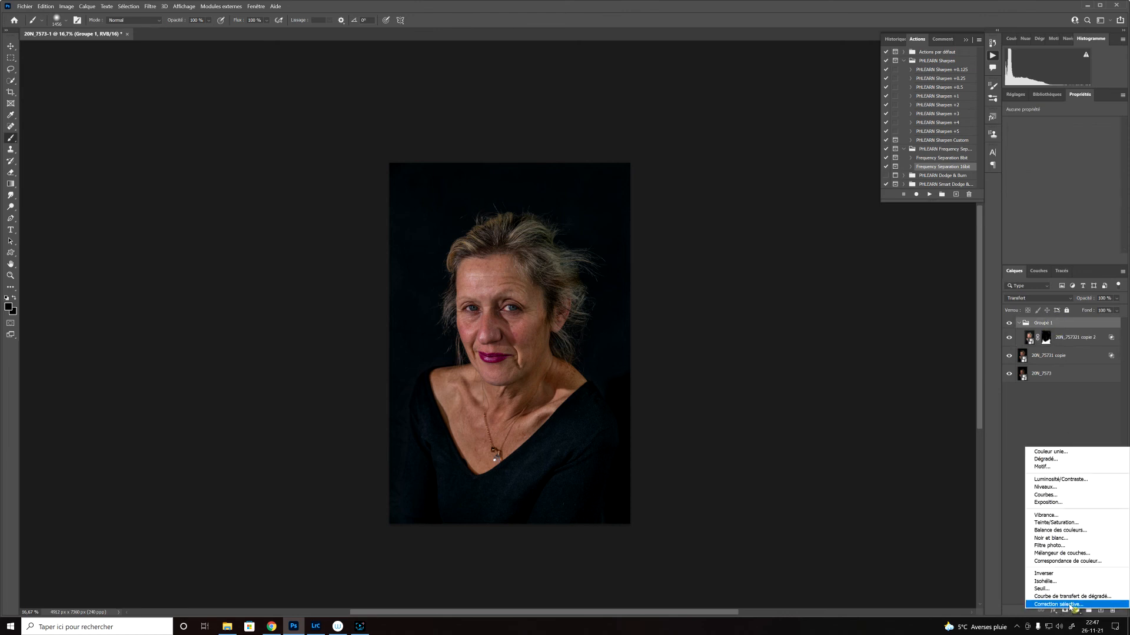
left_click(1011, 547)
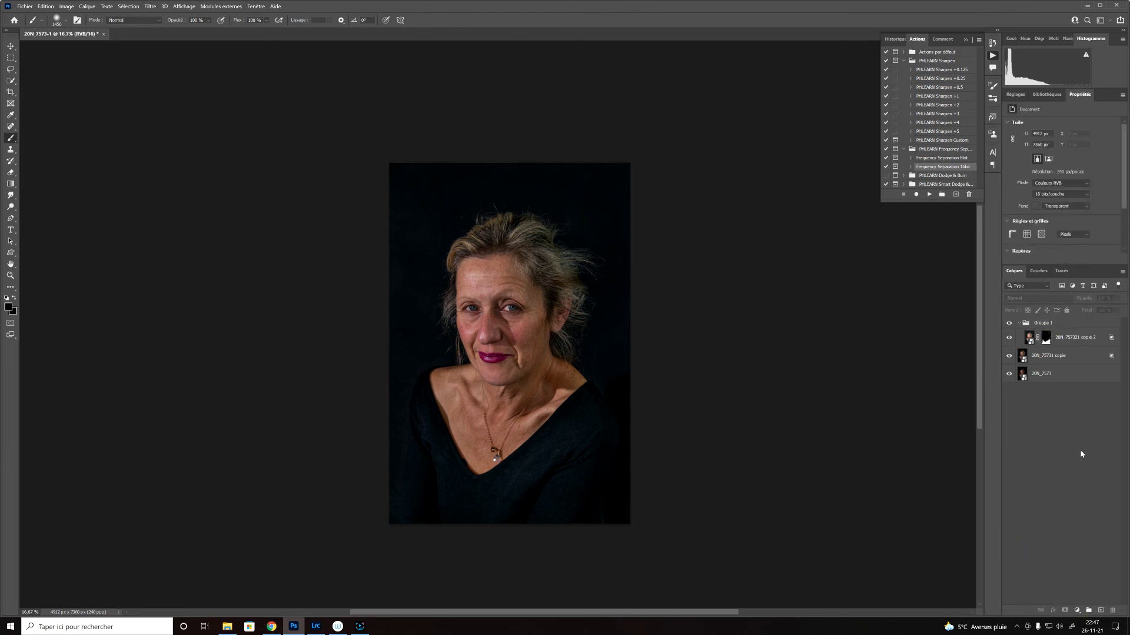
key("ctrl+z")
Step: Add a white layer mask to the empty group at the top of the layer stack
left_click(1044, 323)
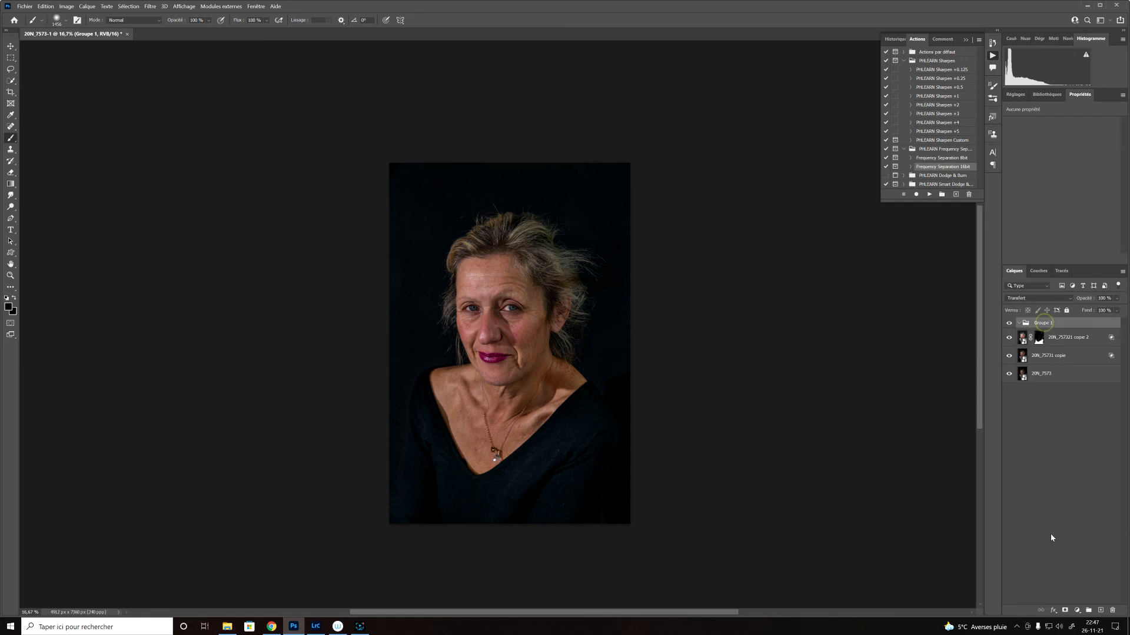
left_click(1065, 611)
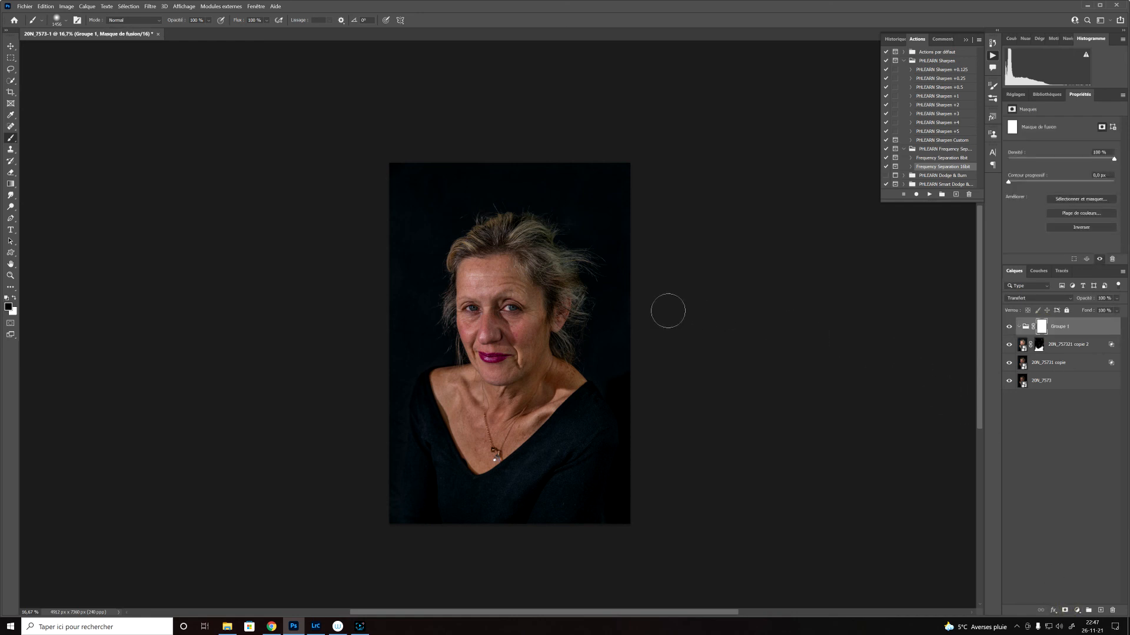
mouse_move(567, 464)
left_mouse_down()
mouse_move(488, 506)
mouse_move(517, 516)
left_mouse_up()
left_click(88, 6)
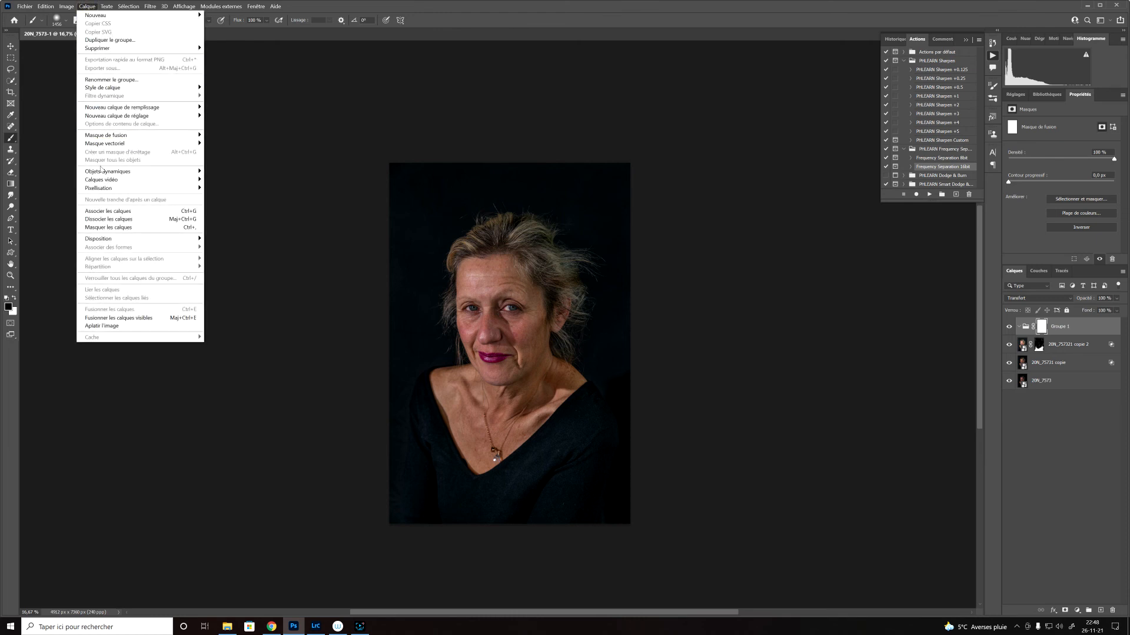
mouse_move(147, 173)
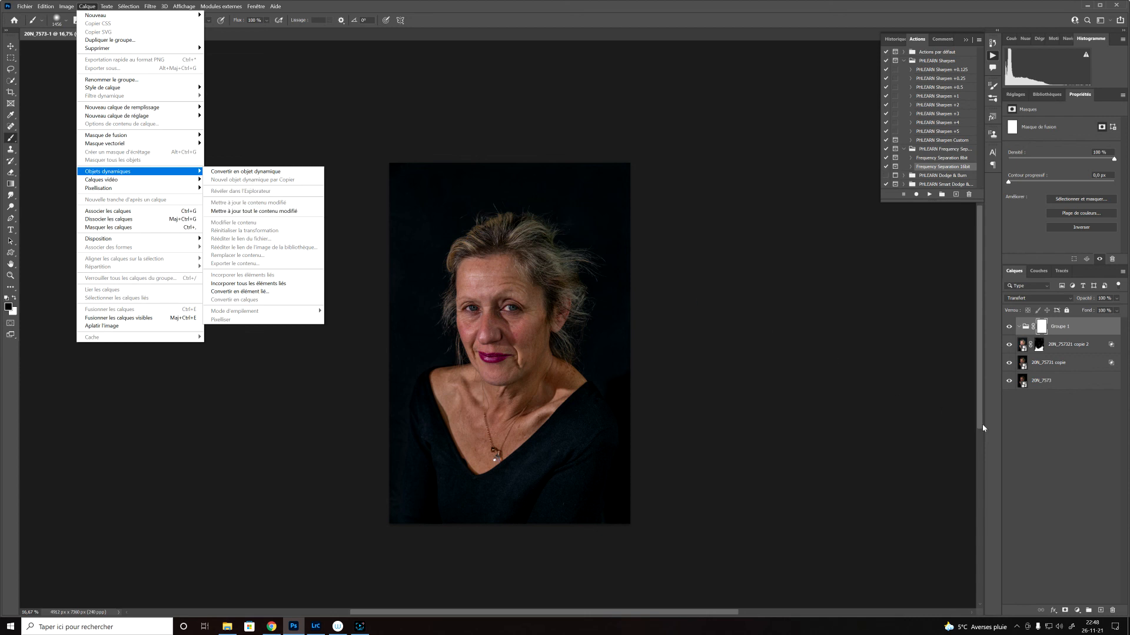
left_click(1063, 478)
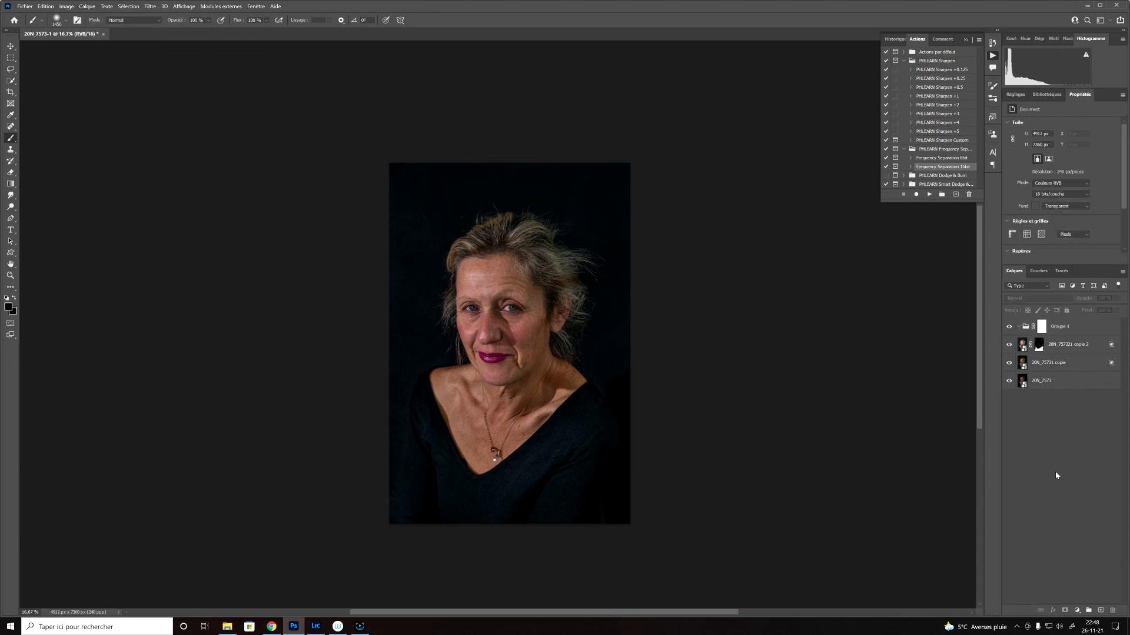